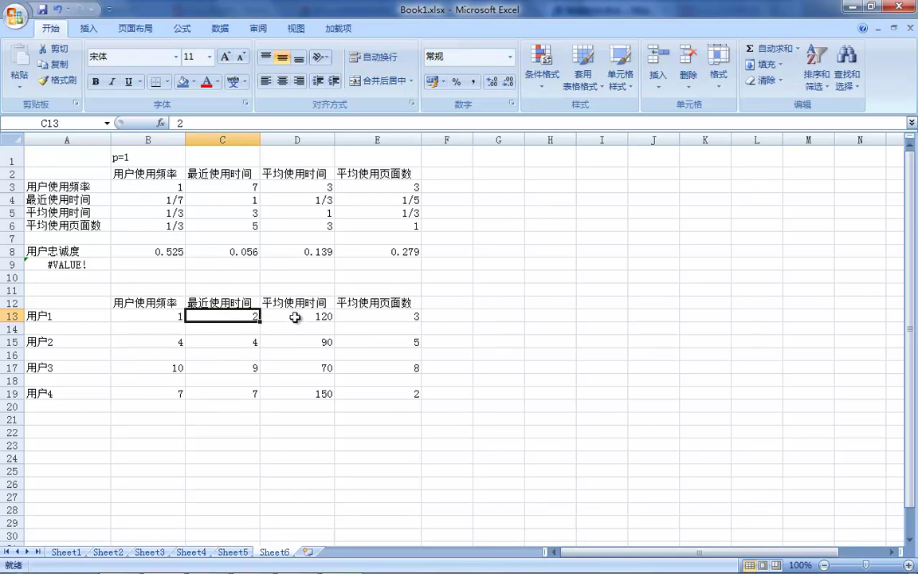
Step: Examine the metrics of 用户1 to 用户4 in the lower table, especially the values in the 用户使用频率 column
left_click(396, 316)
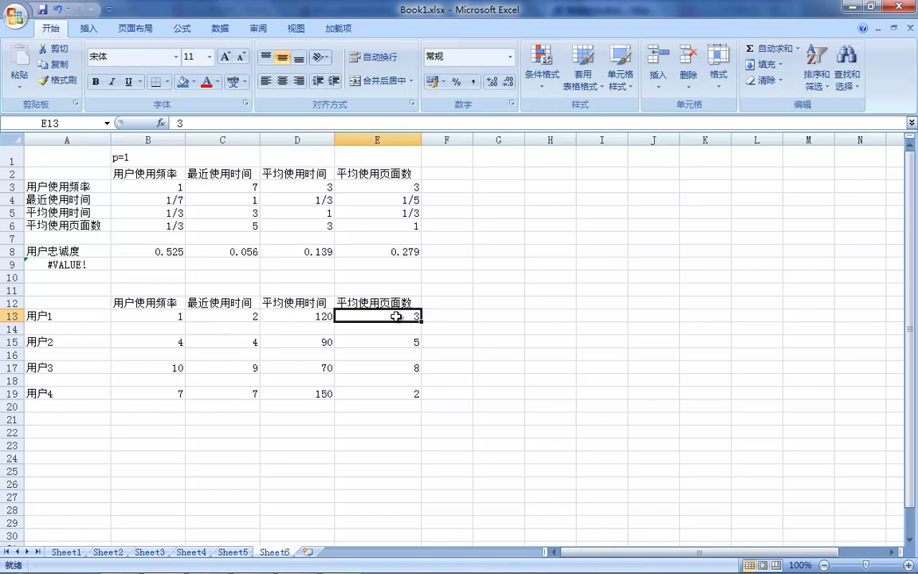
left_click_drag(72, 315, 413, 390)
left_click(289, 512)
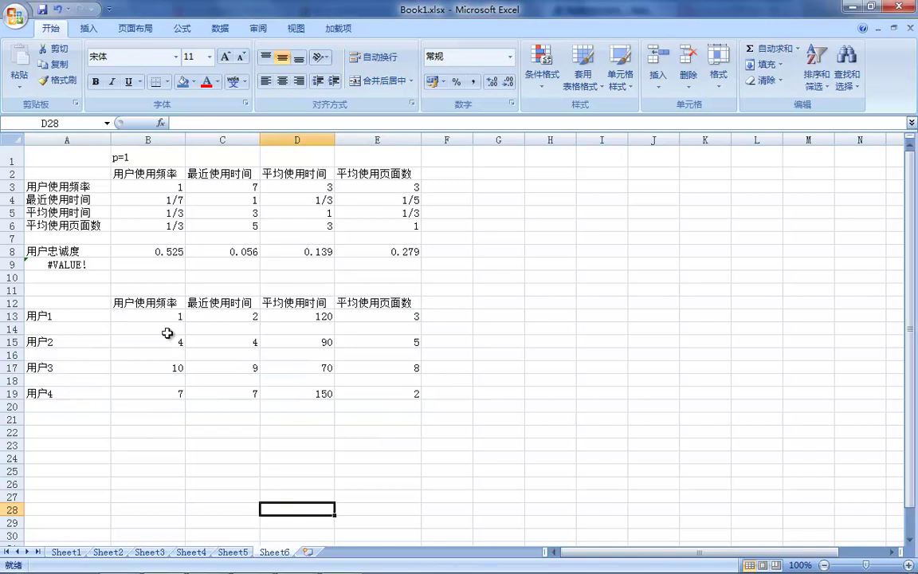
left_click_drag(172, 316, 166, 393)
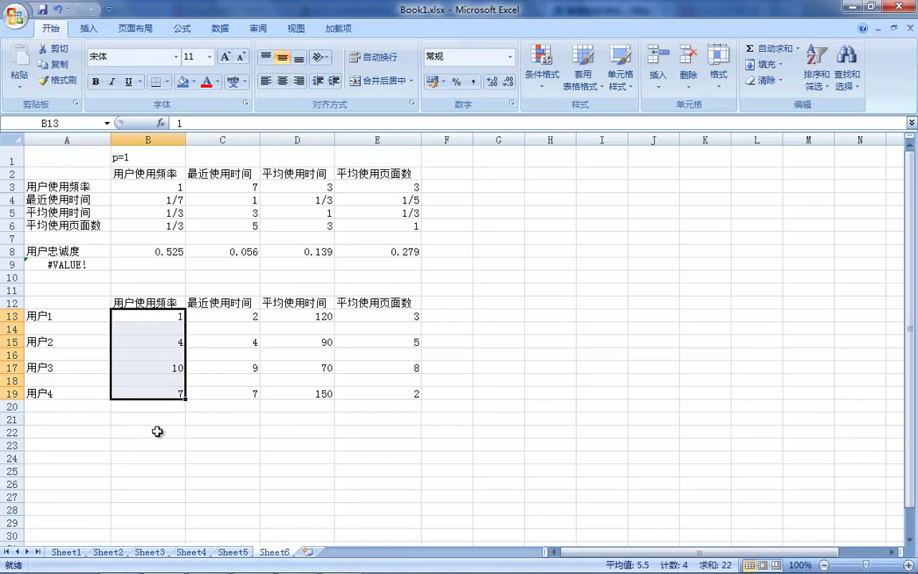
left_click(145, 317)
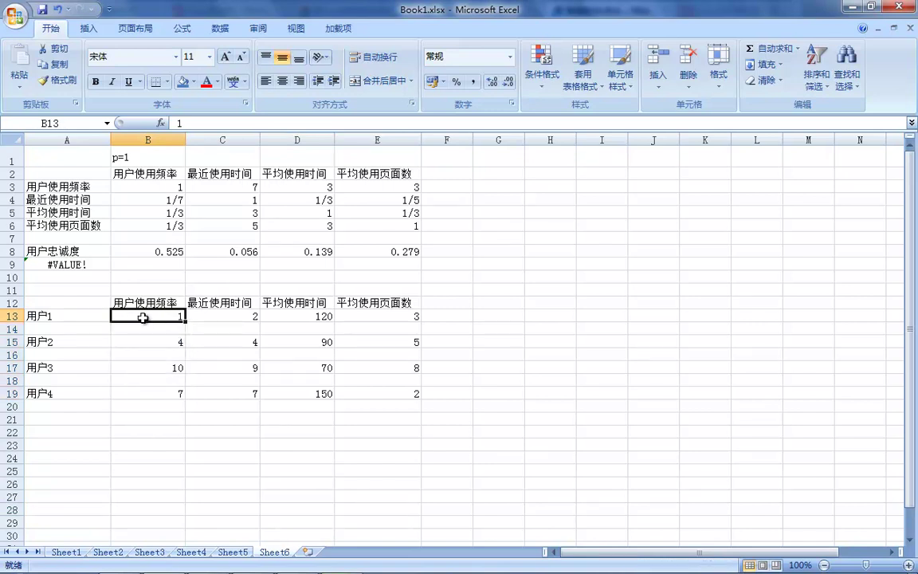
left_click_drag(142, 317, 146, 393)
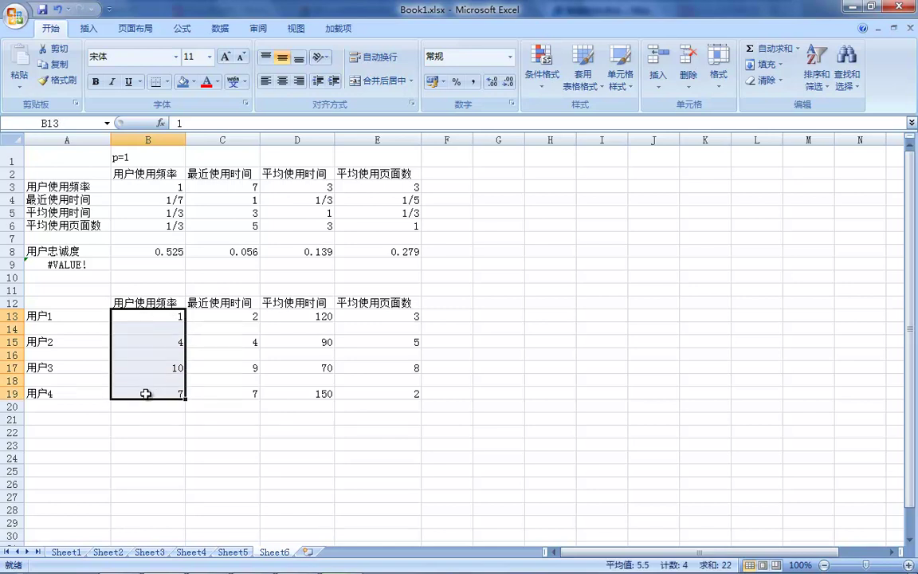
left_click(143, 319)
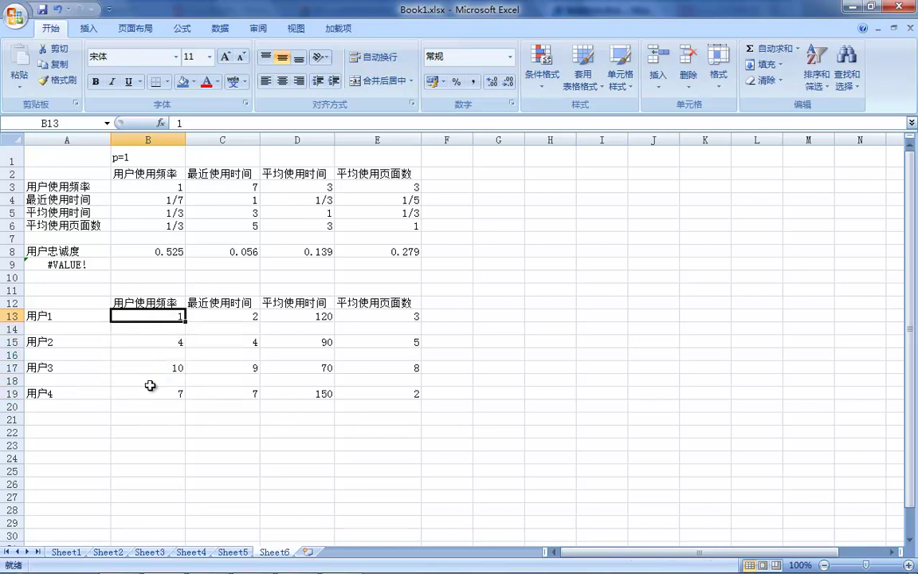
left_click(151, 328)
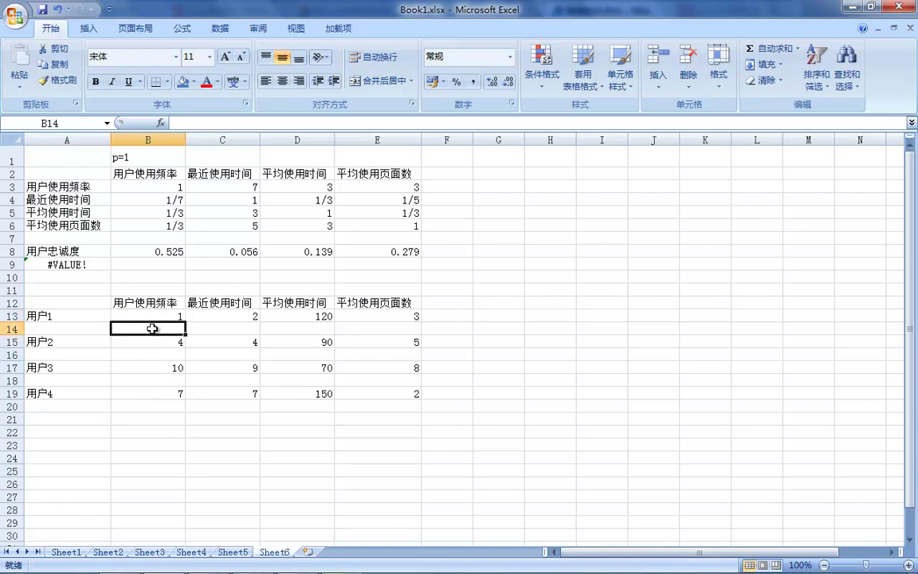
type("=")
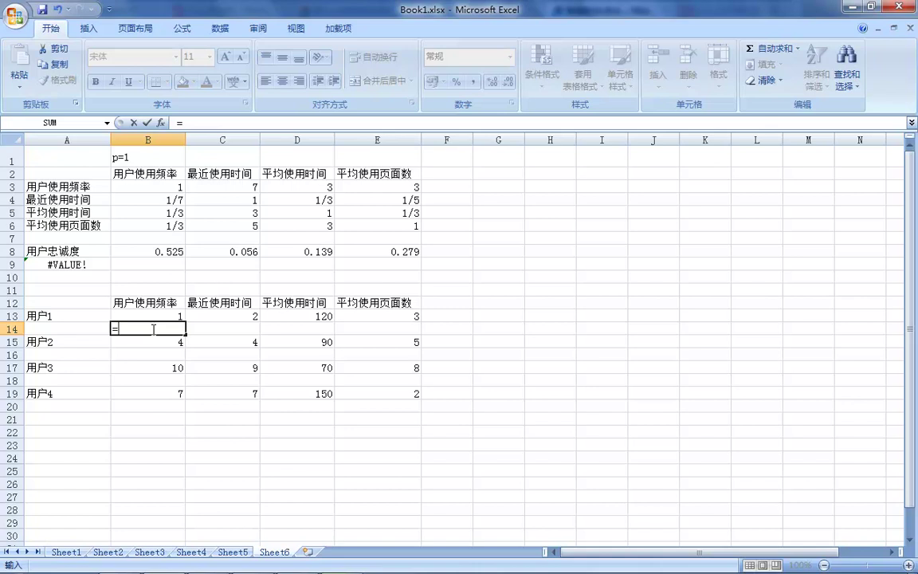
type("1")
left_click(152, 316)
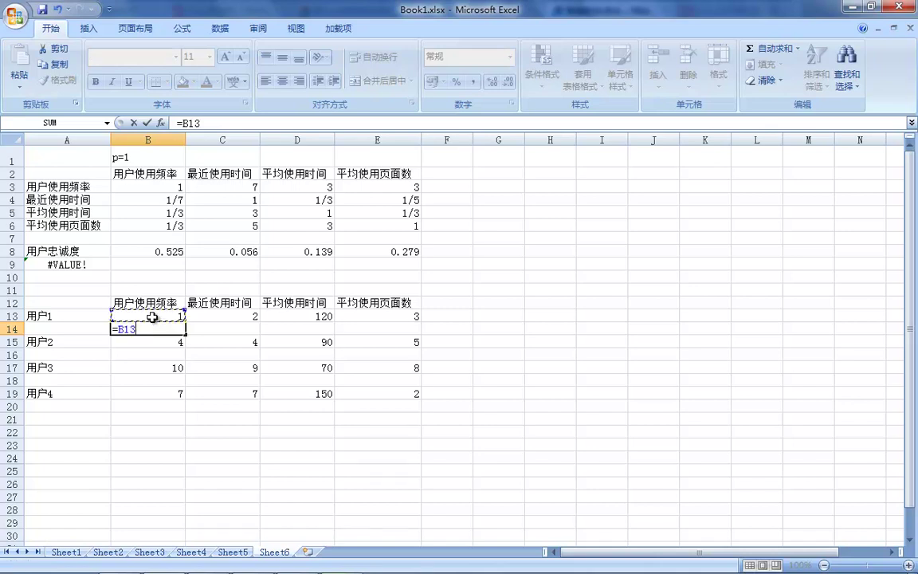
type("-")
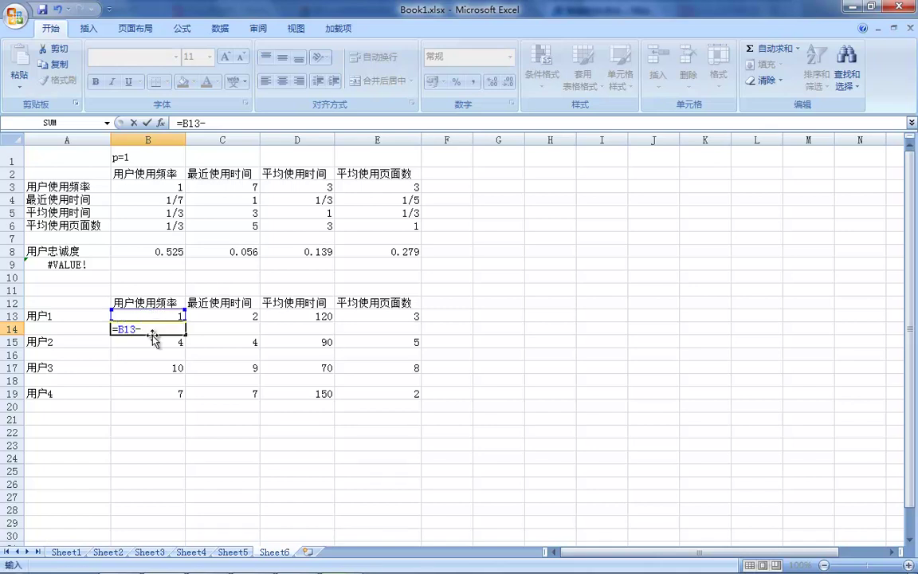
type("min")
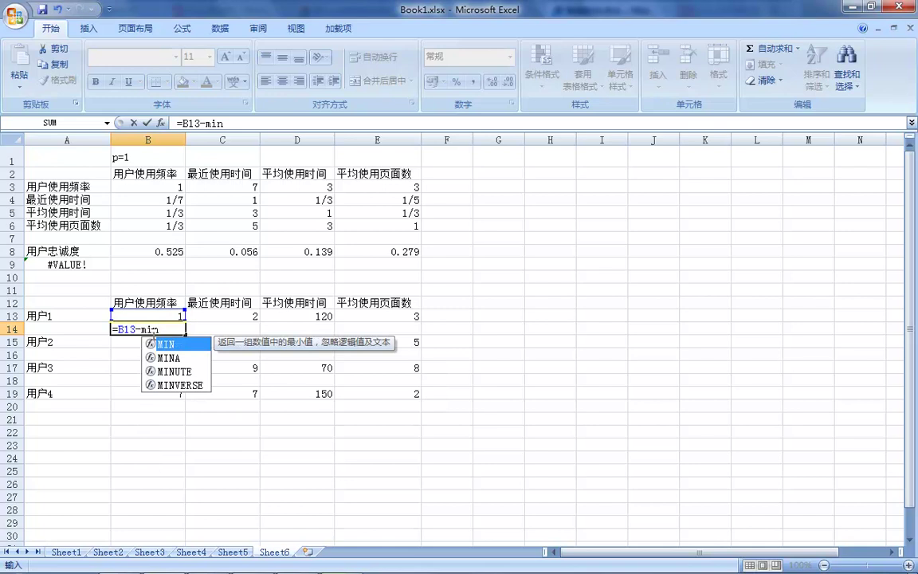
type("(")
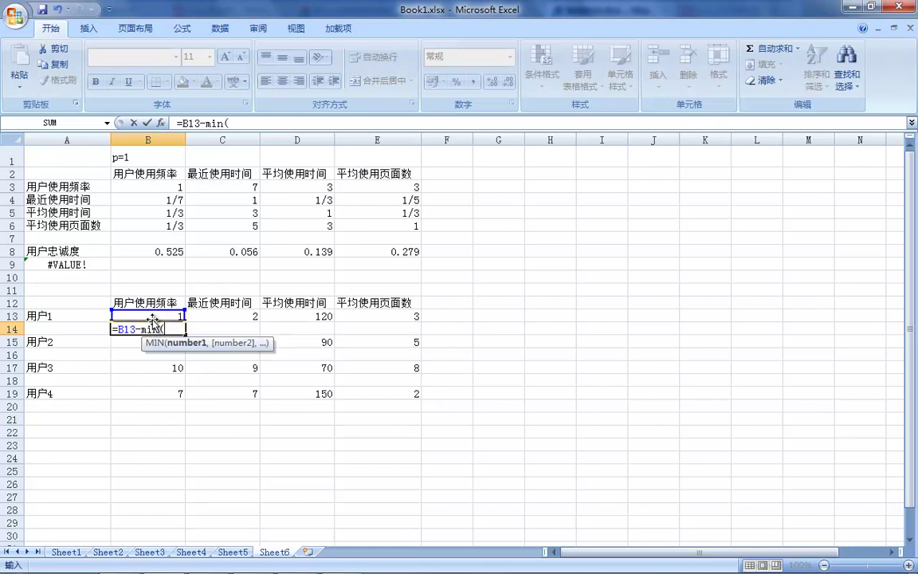
key("Escape")
left_click(153, 416)
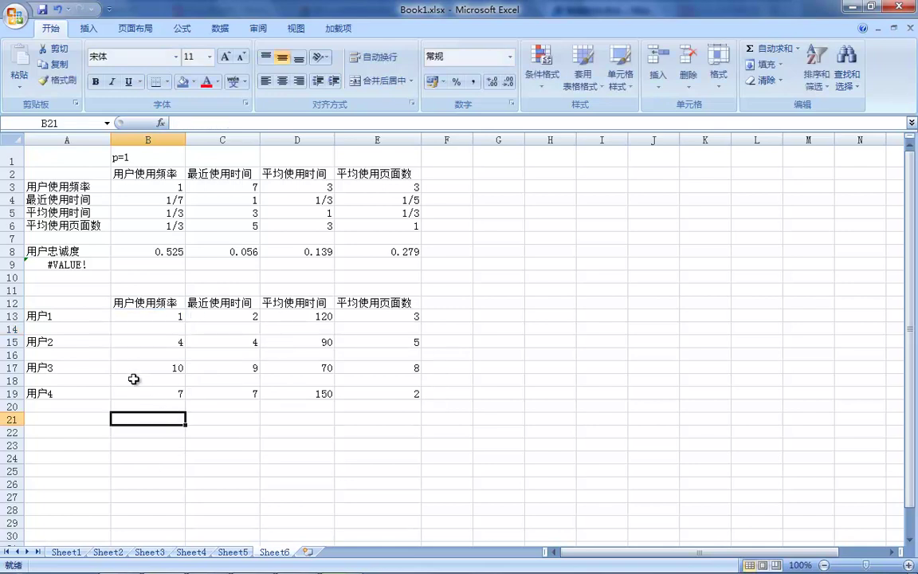
Step: Delete the blank rows between the 用户1, 用户2, 用户3 and 用户4 records so the table is contiguous
left_click_drag(81, 344, 418, 392)
right_click(6, 328)
left_click(51, 425)
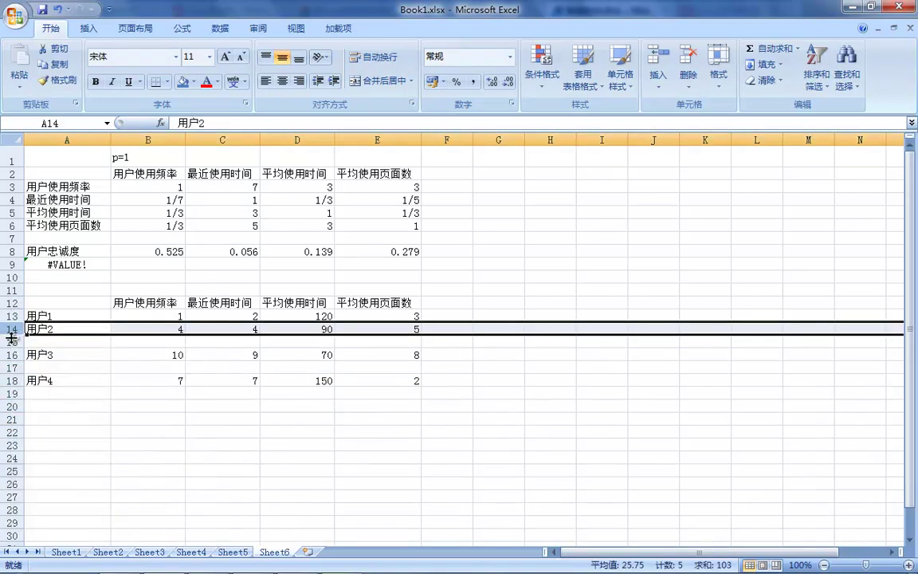
right_click(12, 341)
left_click(51, 444)
left_click(13, 355)
right_click(13, 355)
left_click(51, 458)
Step: Begin a normalization formula in B18 with =B13-MIN(B13:B16) for the 用户使用频率 column
left_click(155, 380)
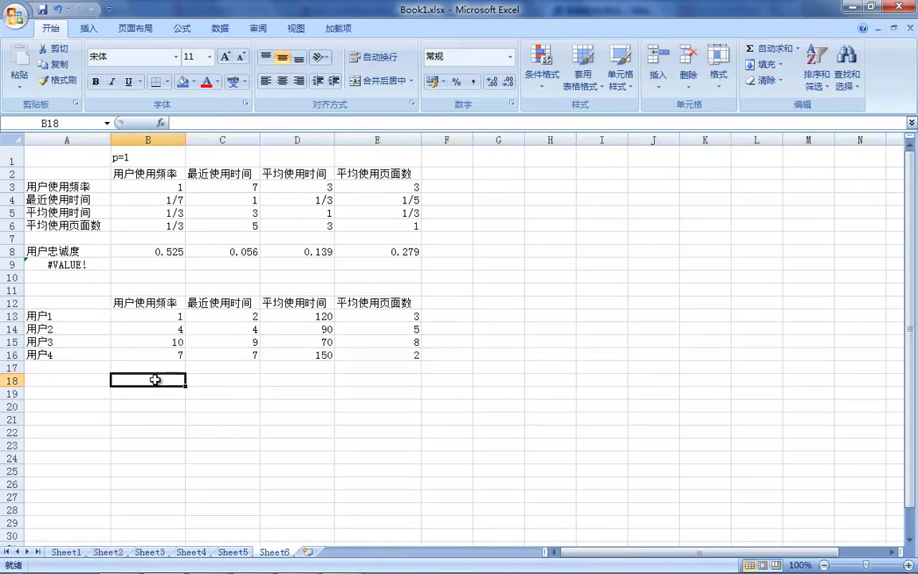
type("=")
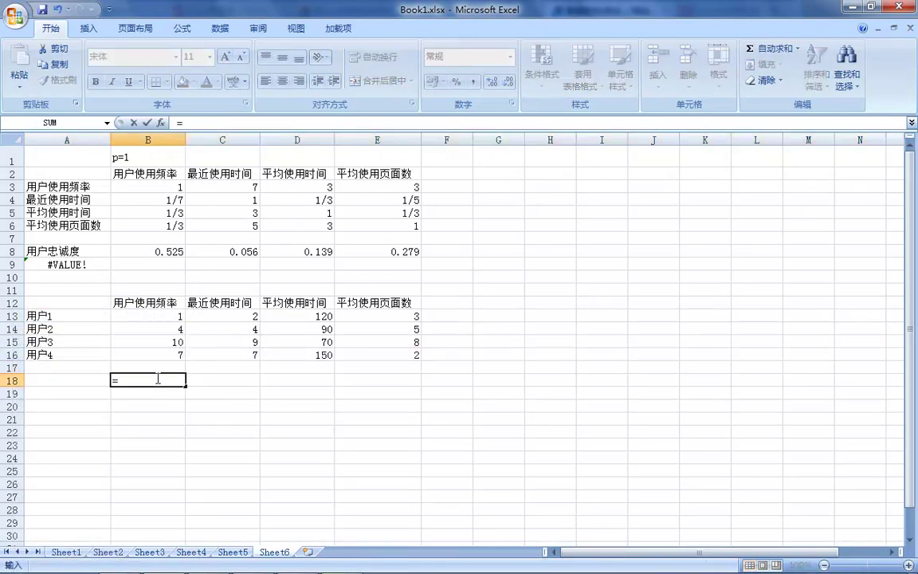
left_click(156, 317)
type("-")
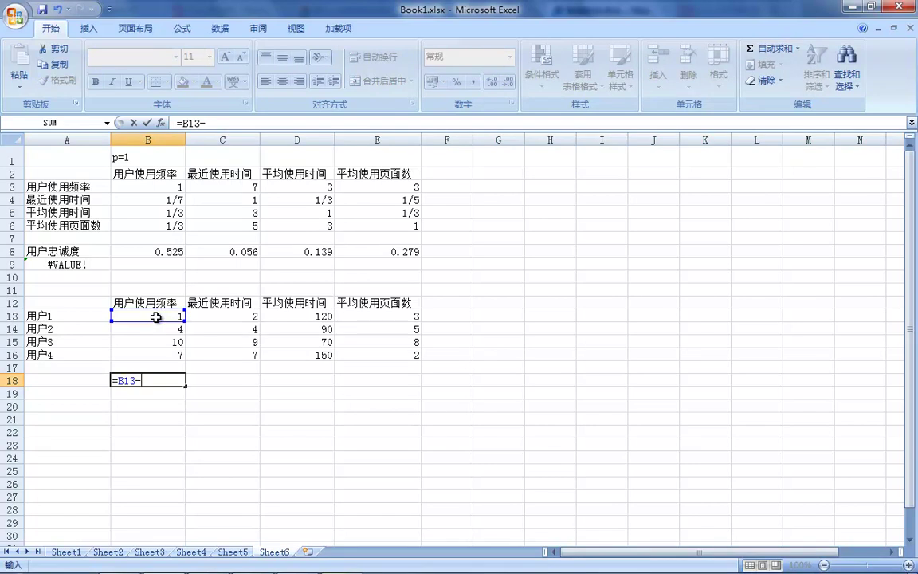
type("min")
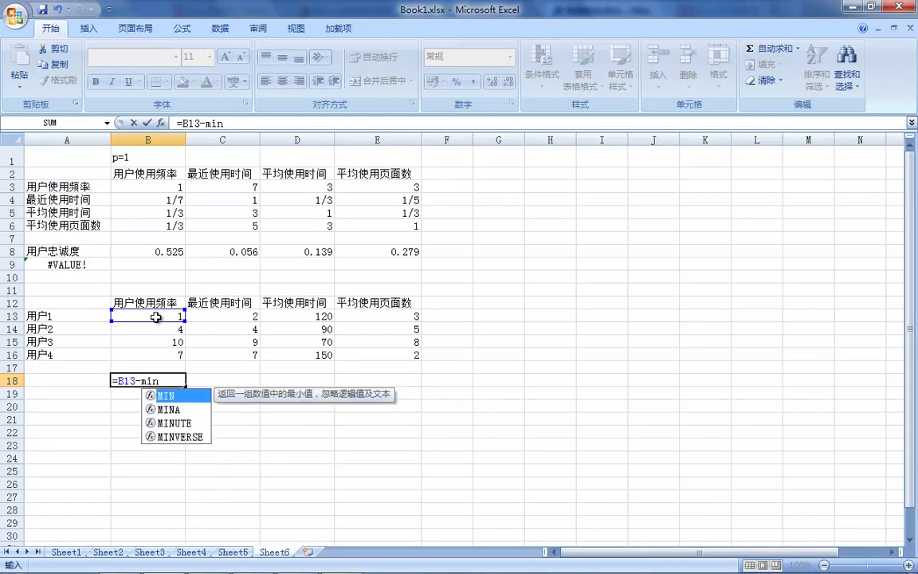
type("(")
left_click_drag(156, 318, 156, 354)
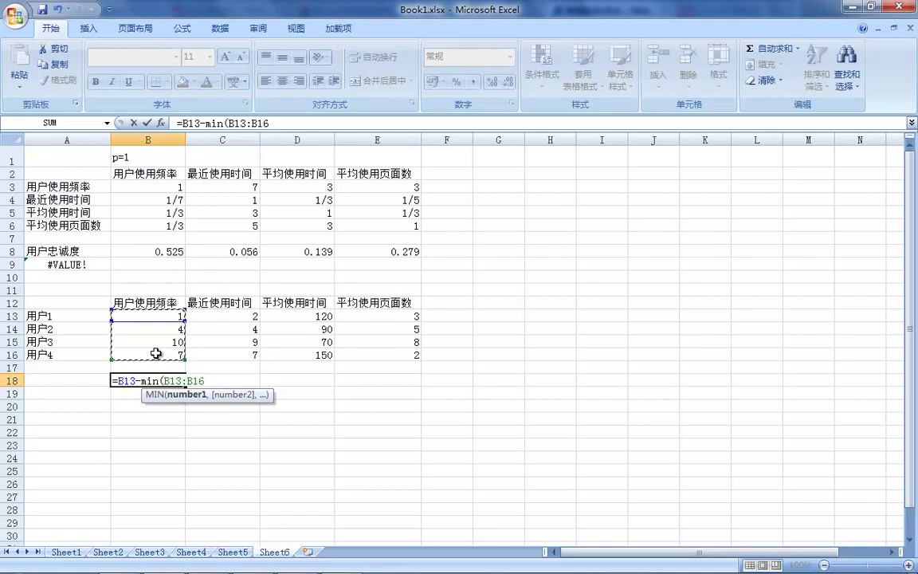
type(")")
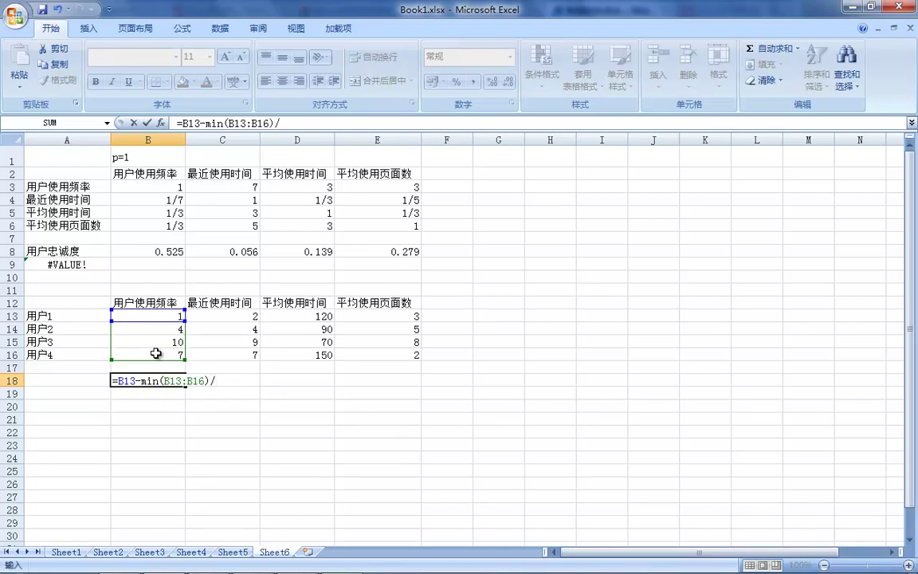
Step: Complete the B18 formula by appending /MAX(B13:B16)-MIN(B13:B16) and enter it
type("/max")
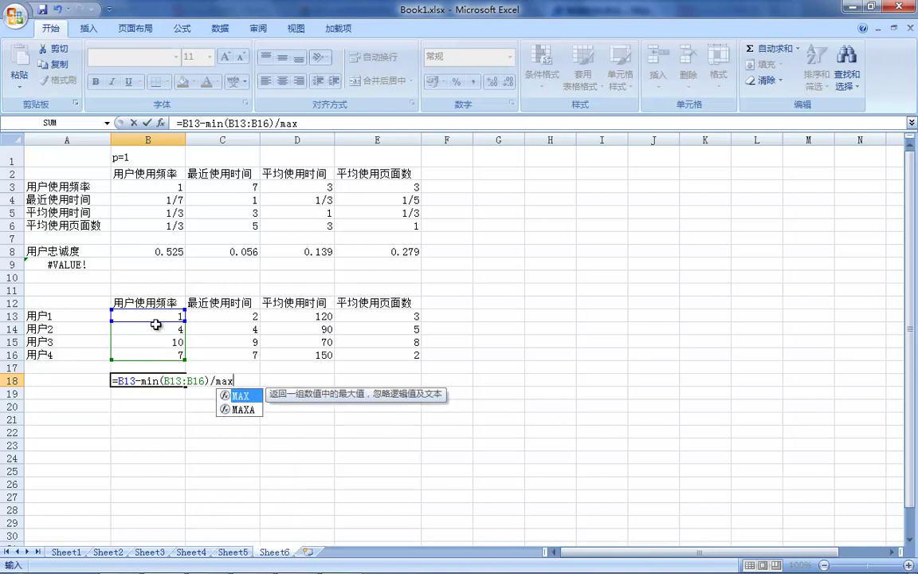
type("(")
left_click_drag(157, 316, 157, 352)
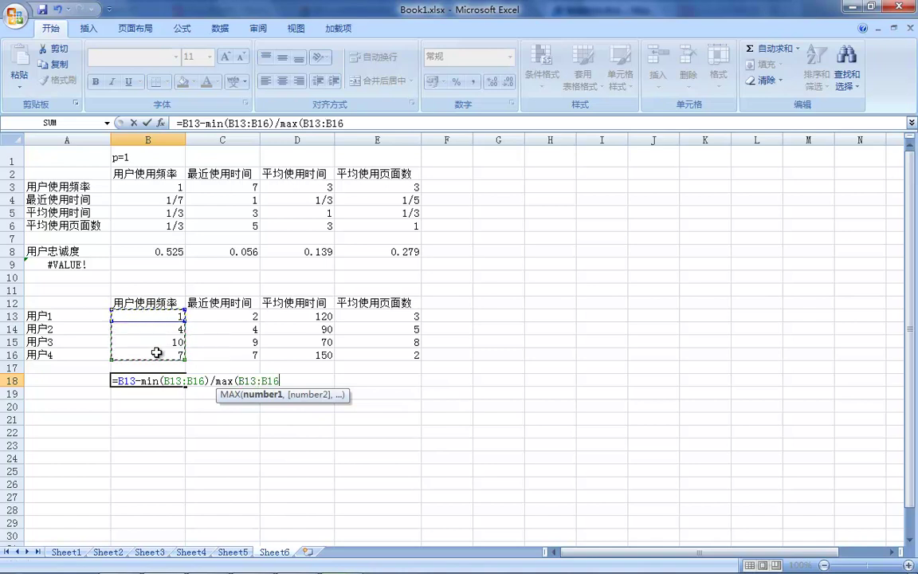
type(")-min")
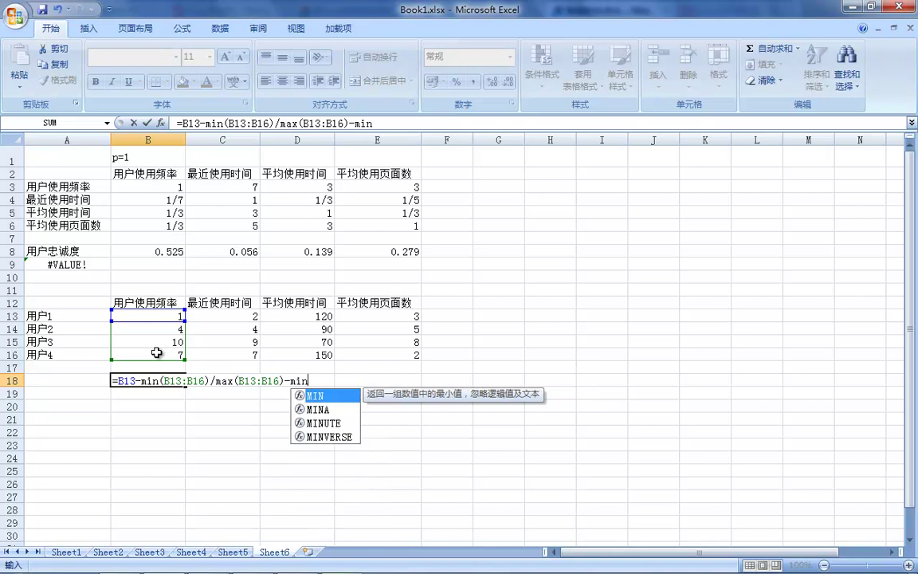
type("(")
left_click_drag(164, 314, 162, 353)
type(")")
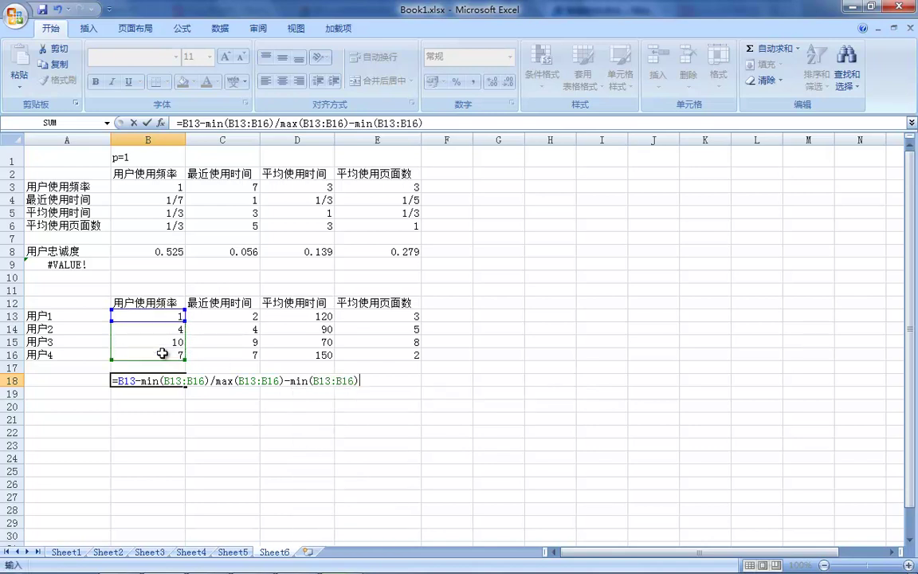
key("Return")
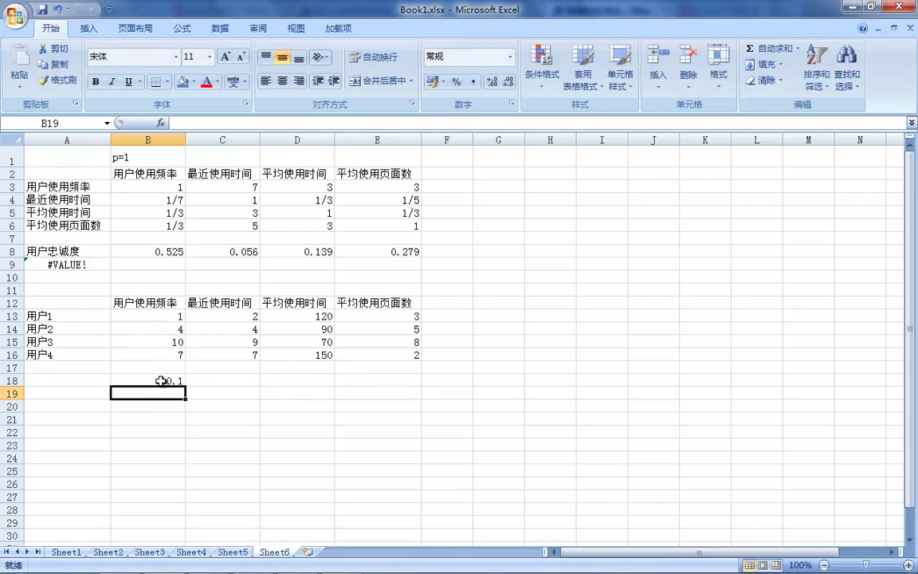
Step: Parenthesize the numerator and denominator in B18 so the formula reads =(B13-MIN(B13:B16))/(MAX(B13:B16)-MIN(B13:B16))
double_click(159, 380)
key("Escape")
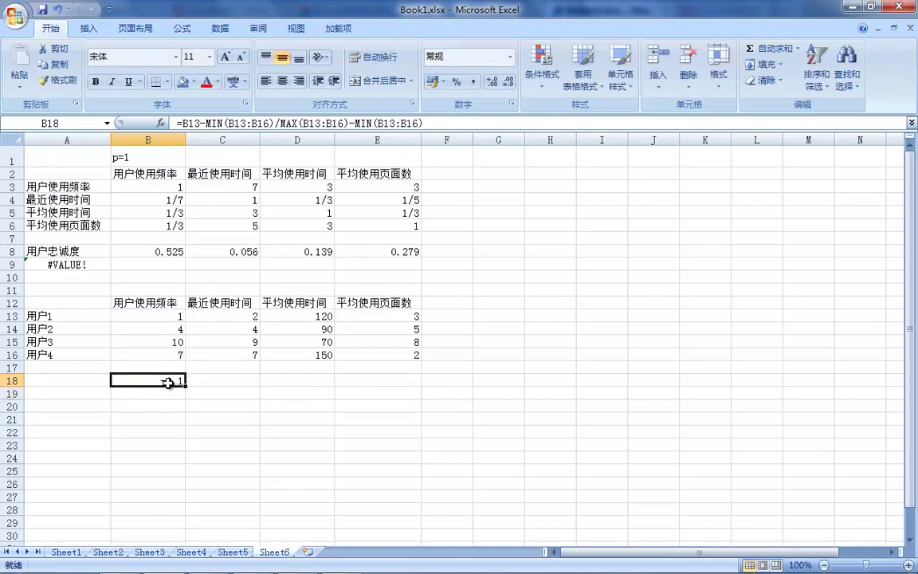
double_click(173, 381)
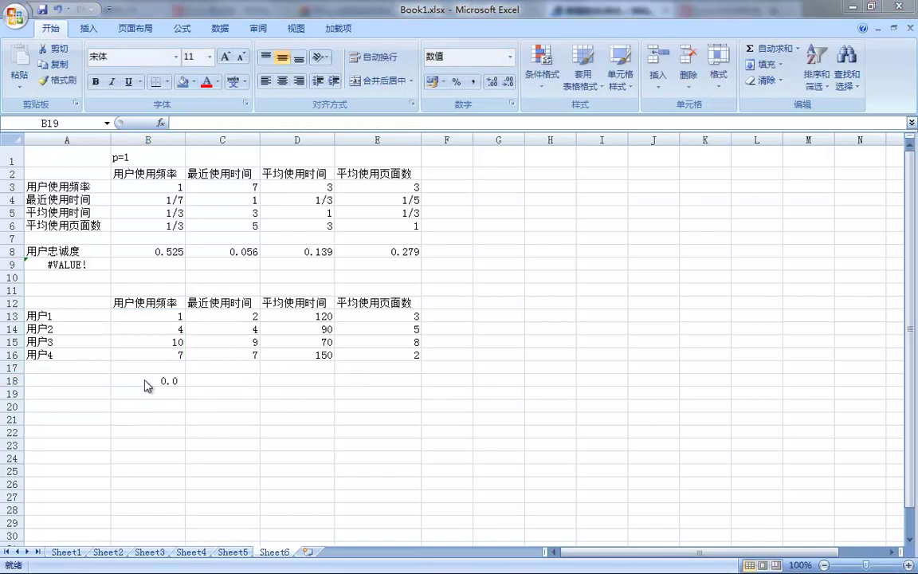
left_click(164, 380)
double_click(164, 379)
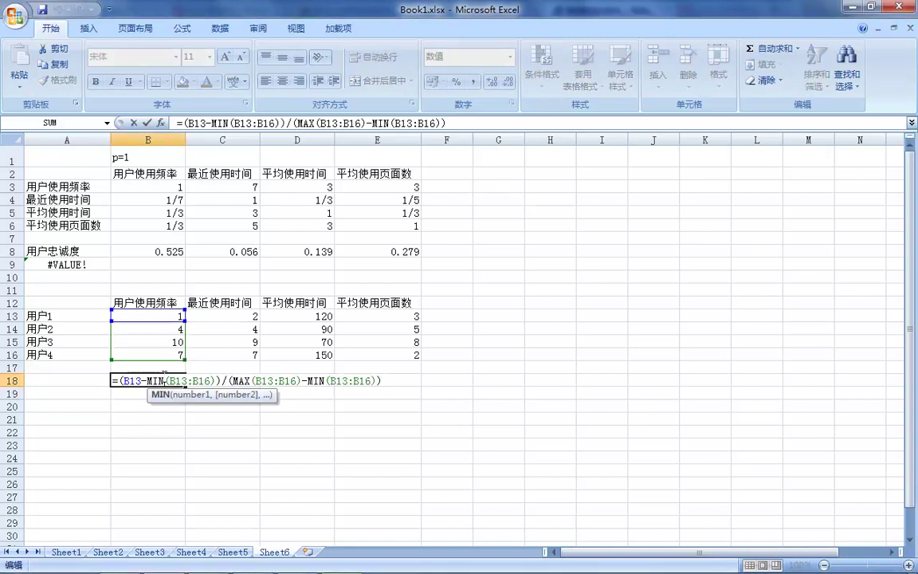
left_click(121, 381)
type("(")
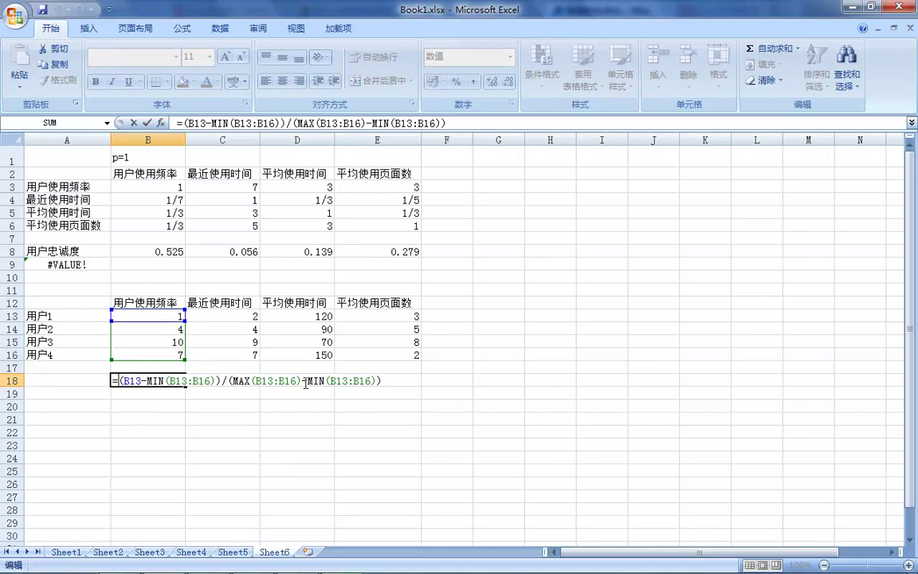
Step: Lock the rows of the first MIN range and the MAX range in the B18 formula as B$13:B$16
left_click(176, 380)
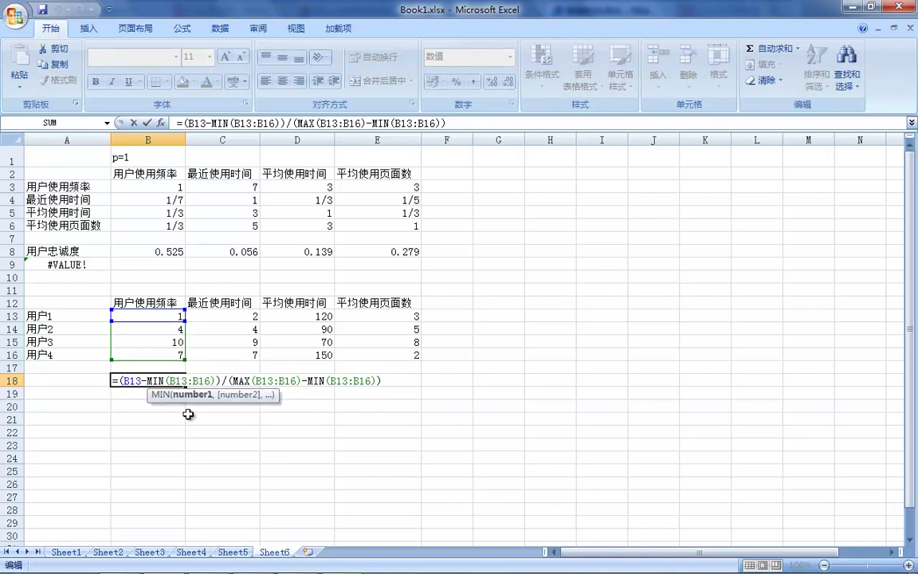
type("$")
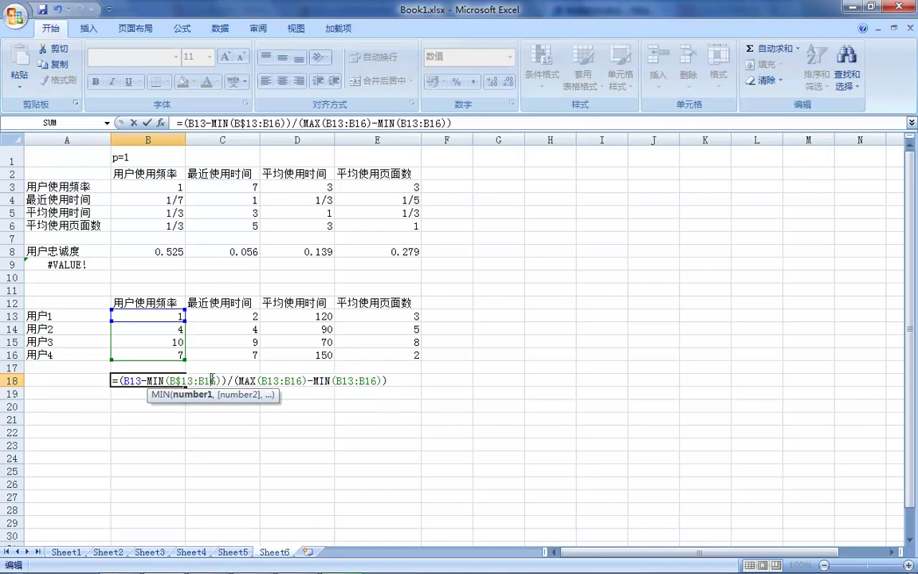
key("F4")
key("F4")
left_click(268, 380)
key("F4")
key("F4")
left_click(296, 380)
key("F4")
key("F4")
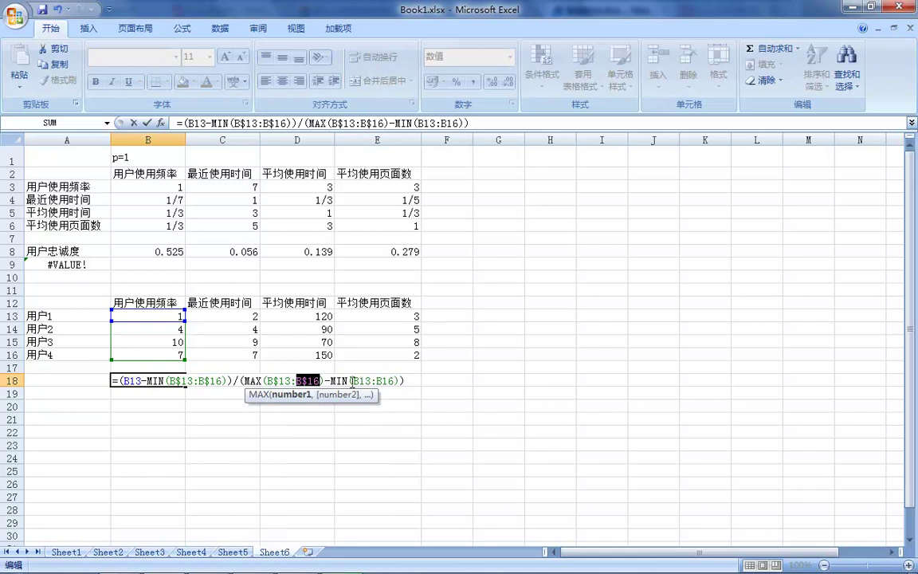
Step: Lock the rows of the last MIN range in the B18 formula as B$13:B$16 and enter the formula
left_click(374, 381)
key("F4")
key("F4")
key("F4")
key("F4")
key("F4")
key("Return")
Step: Fill the B18 formula across B18:E21 and check the copied formula in C18
left_click(168, 381)
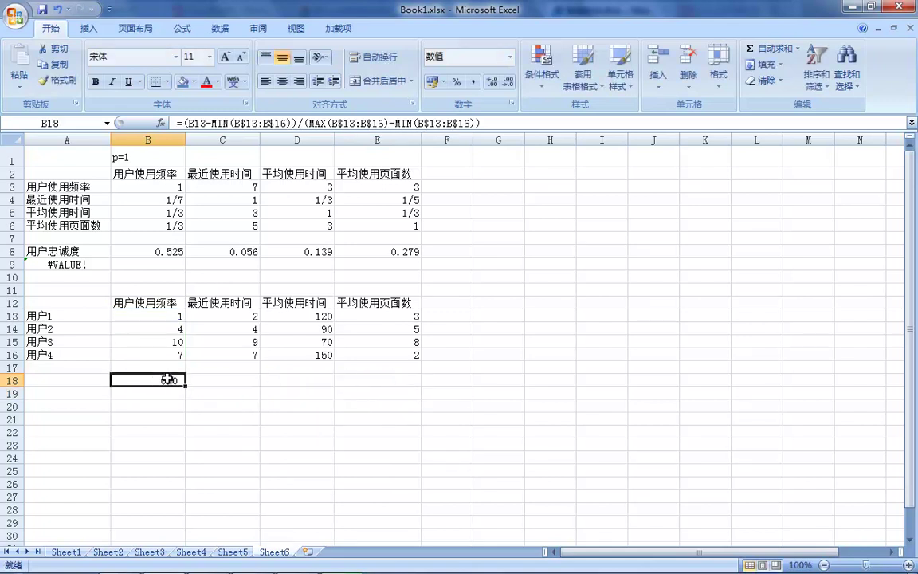
left_click_drag(184, 388, 421, 425)
double_click(244, 383)
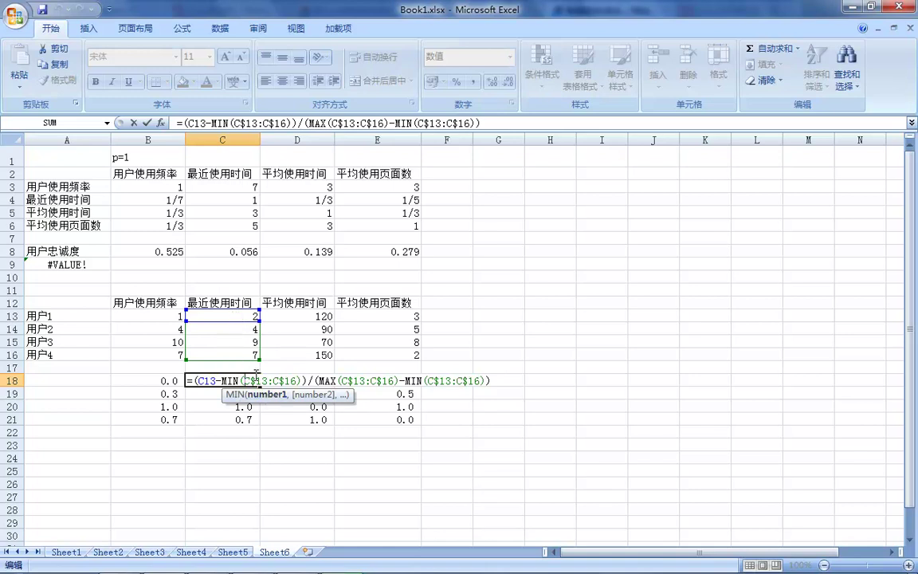
key("Escape")
left_click(420, 459)
left_click(165, 380)
left_click_drag(165, 379, 406, 420)
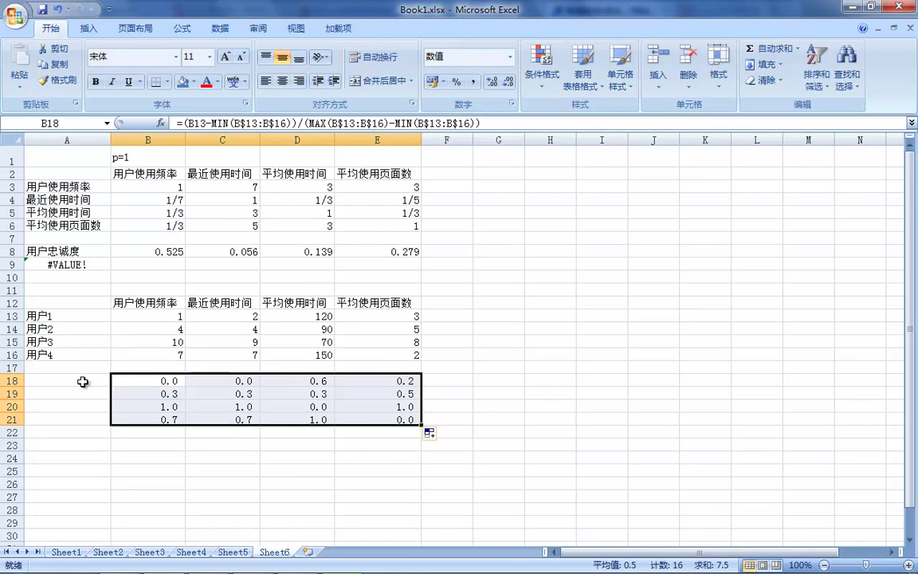
Step: Copy the user labels 用户1 to 用户4 from A13:A16 into A18:A21 beside the normalized values
left_click_drag(72, 316, 78, 353)
key("ctrl+c")
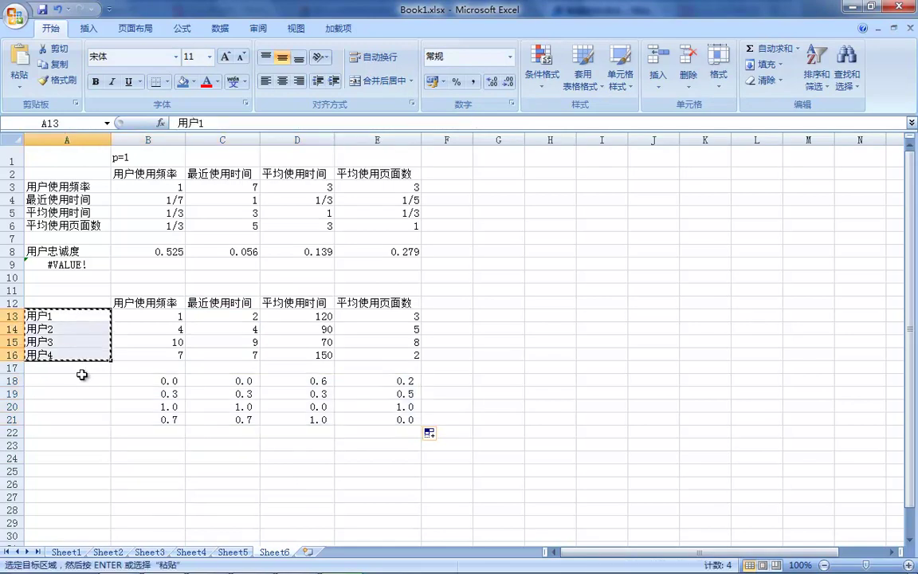
left_click(74, 380)
key("ctrl+v")
key("Escape")
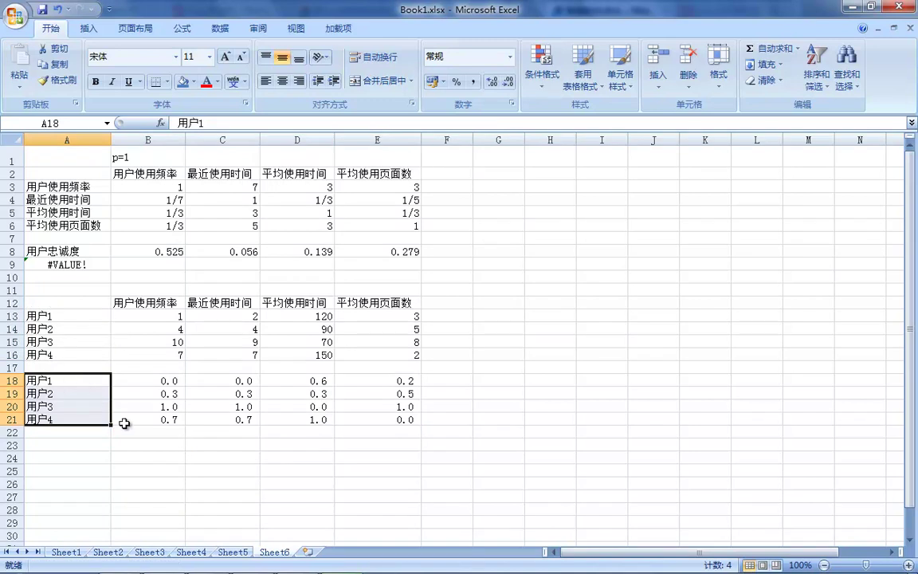
Step: Enter the formula =B18*10 in B23 to scale the first normalized value
left_click(169, 447)
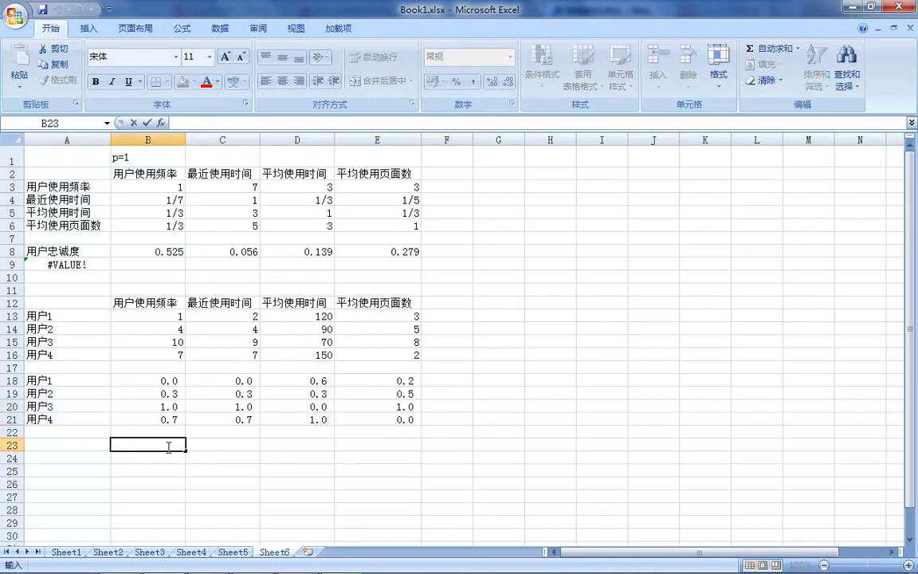
type("=")
left_click(154, 382)
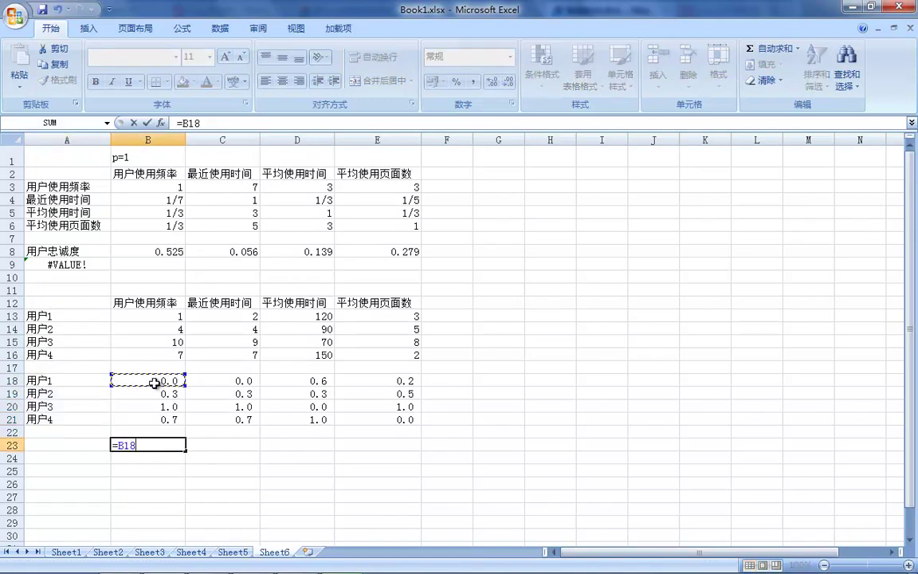
type("*")
key("Return")
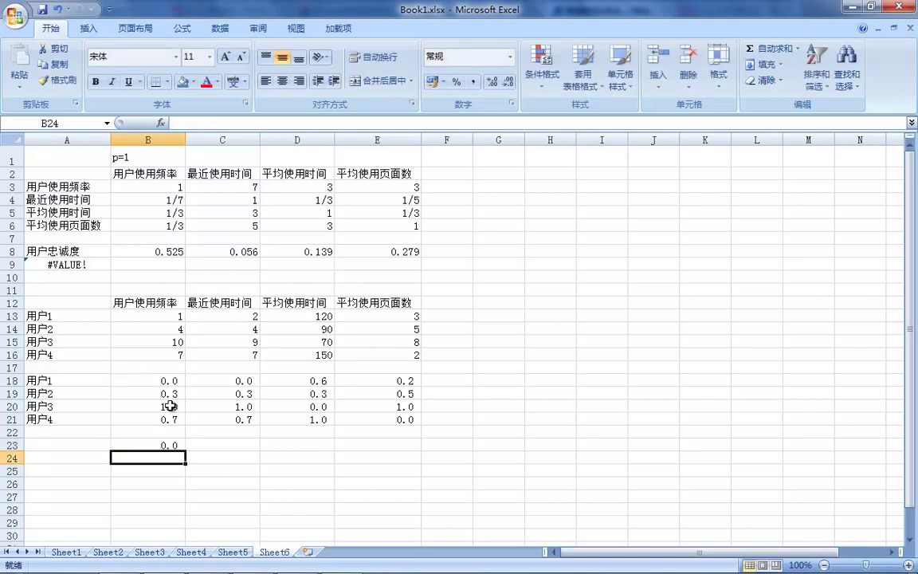
Step: Fill the scaling formula from B23 across and down to cover B23:E26
left_click(164, 443)
scroll(154, 441, "down", 1)
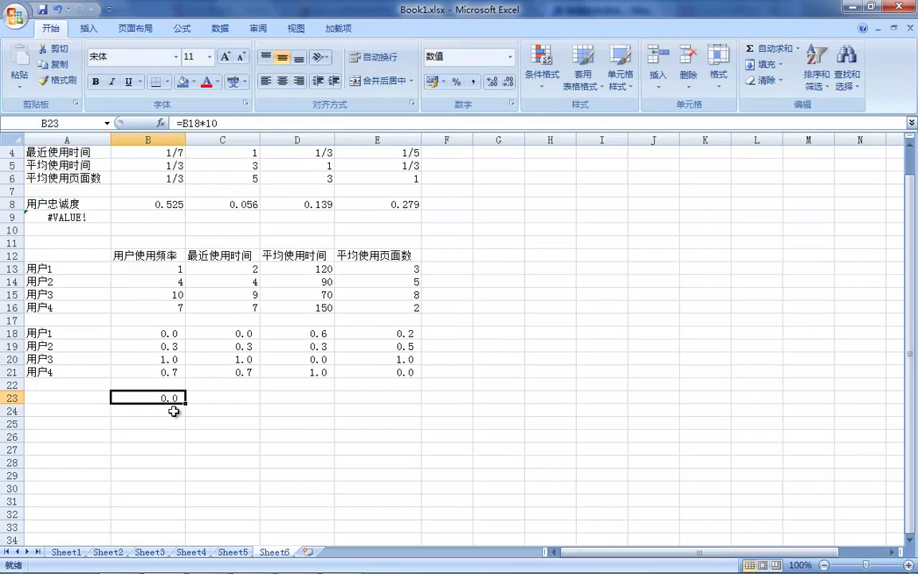
left_click_drag(185, 403, 420, 440)
Step: Copy the labels 用户1 to 用户4 from A18:A21 into A23:A26 beside the scaled values
left_click_drag(61, 334, 61, 371)
key("ctrl+c")
left_click(67, 396)
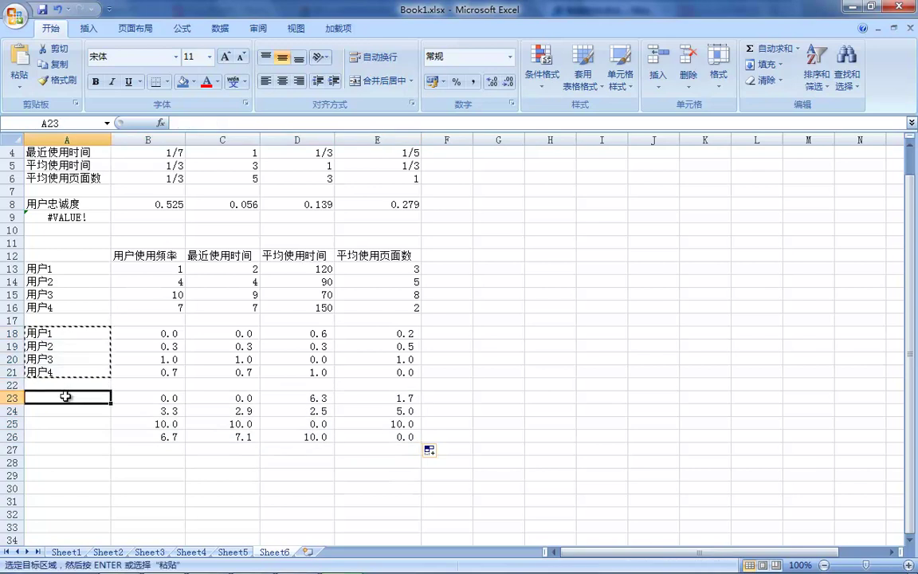
key("ctrl+v")
key("Escape")
Step: Copy the four metric headers from B12:E12 into B22:E22 above the scaled values
scroll(70, 394, "up", 1)
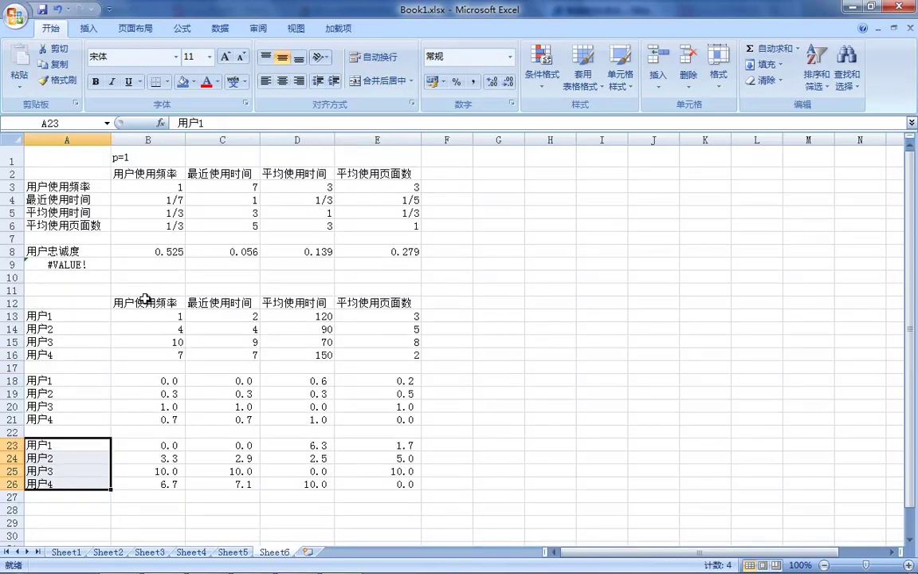
left_click_drag(128, 304, 398, 304)
key("ctrl+c")
left_click(157, 436)
key("Return")
left_click(503, 394)
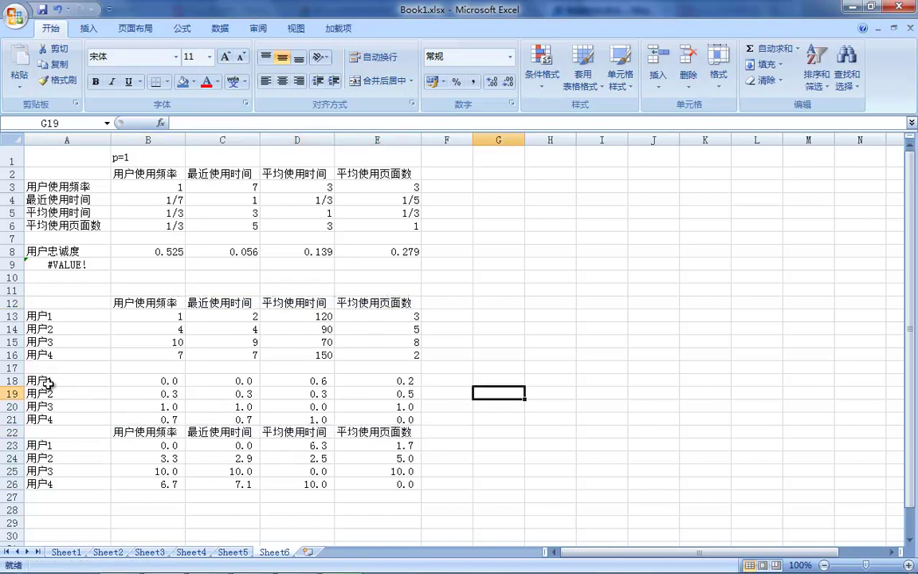
left_click(66, 430)
left_click_drag(66, 430, 396, 476)
left_click(435, 328)
Step: Try to reuse the weighted-sum formula of A9 by copying it into B27 and filling it across to E27
left_click(79, 266)
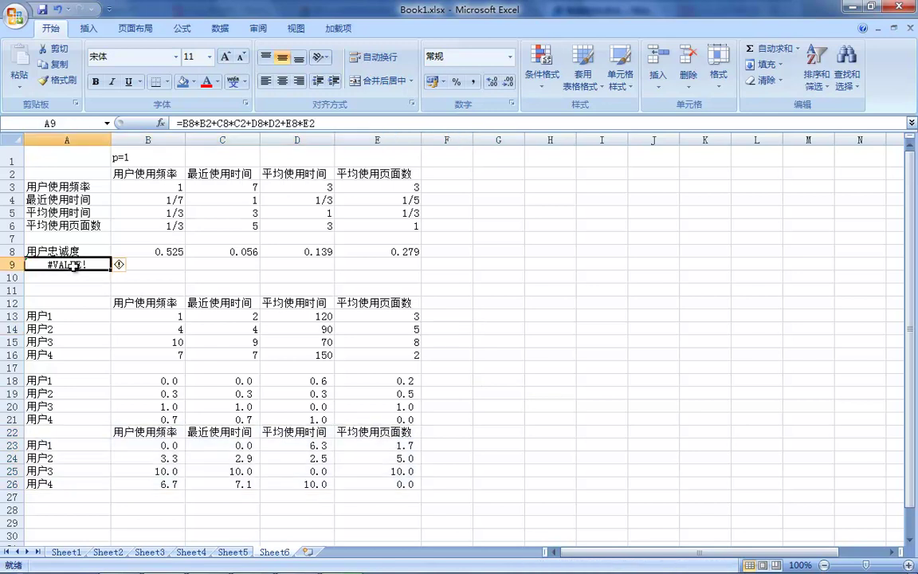
scroll(89, 320, "down", 1)
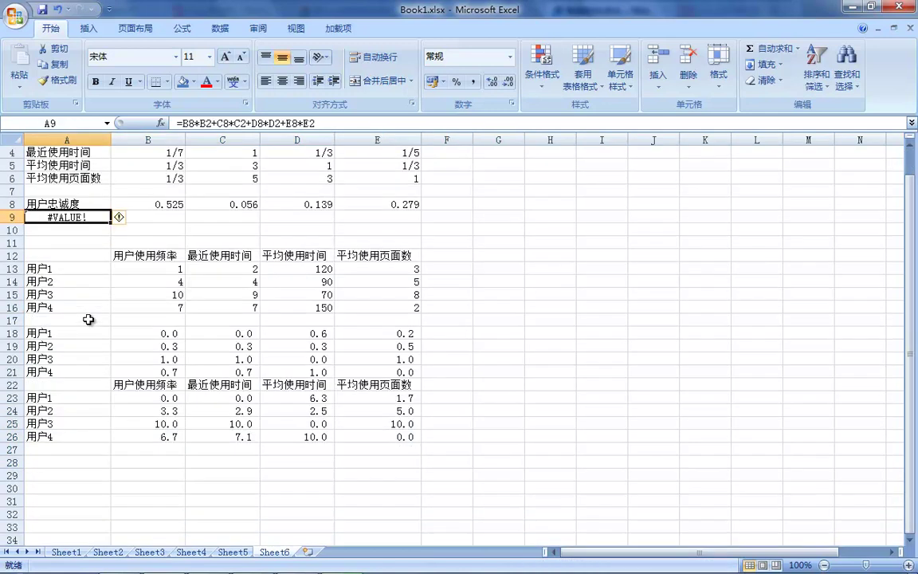
key("ctrl+c")
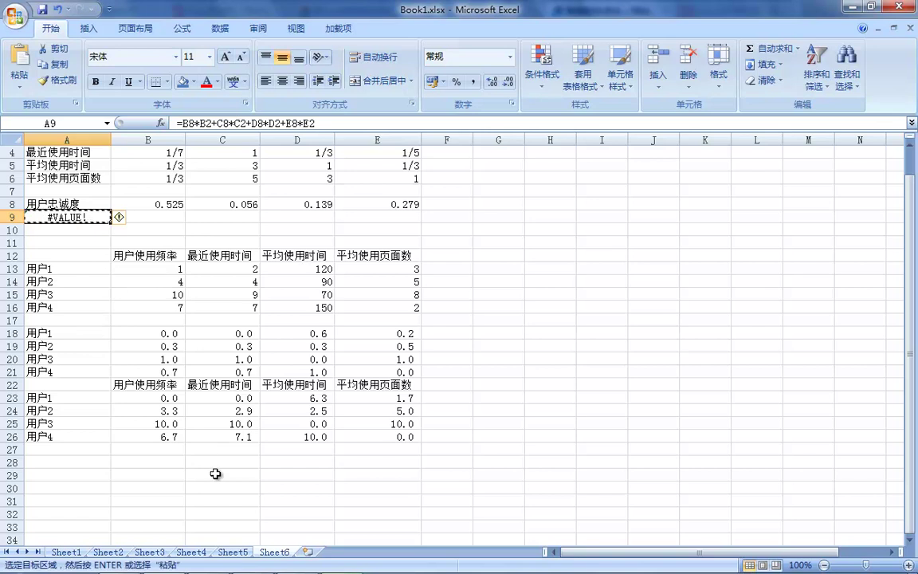
left_click(151, 448)
key("ctrl+v")
left_click_drag(185, 455, 415, 451)
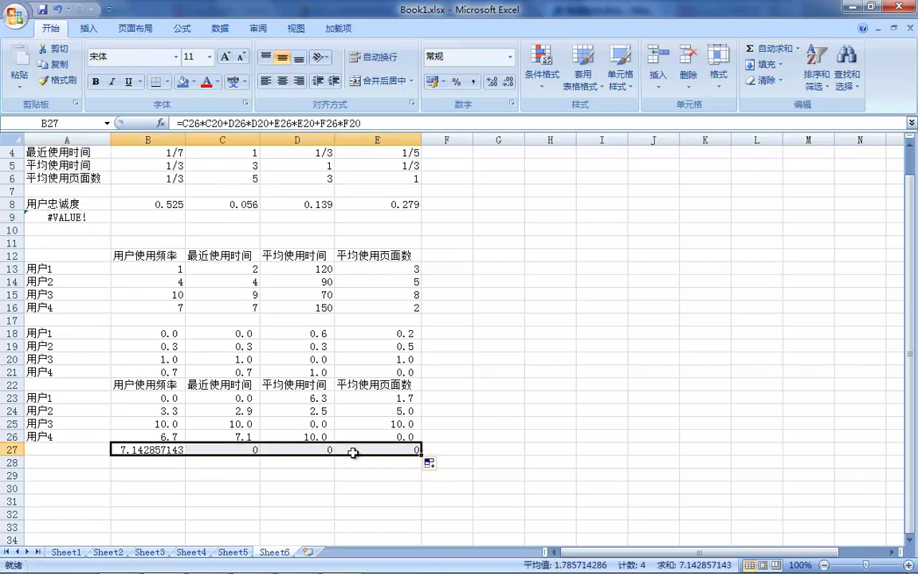
Step: Try re-pointing the C26 reference in the B27 formula, cancel the edit and clear B27:E27
double_click(174, 451)
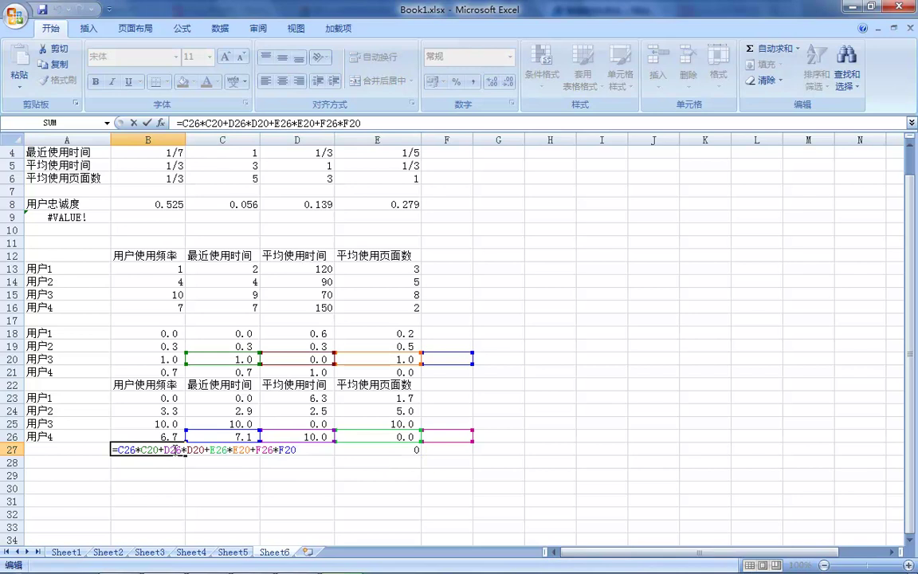
mouse_move(196, 433)
left_mouse_down()
mouse_move(121, 420)
mouse_move(121, 432)
mouse_move(196, 434)
left_mouse_up()
left_click_drag(257, 436, 332, 436)
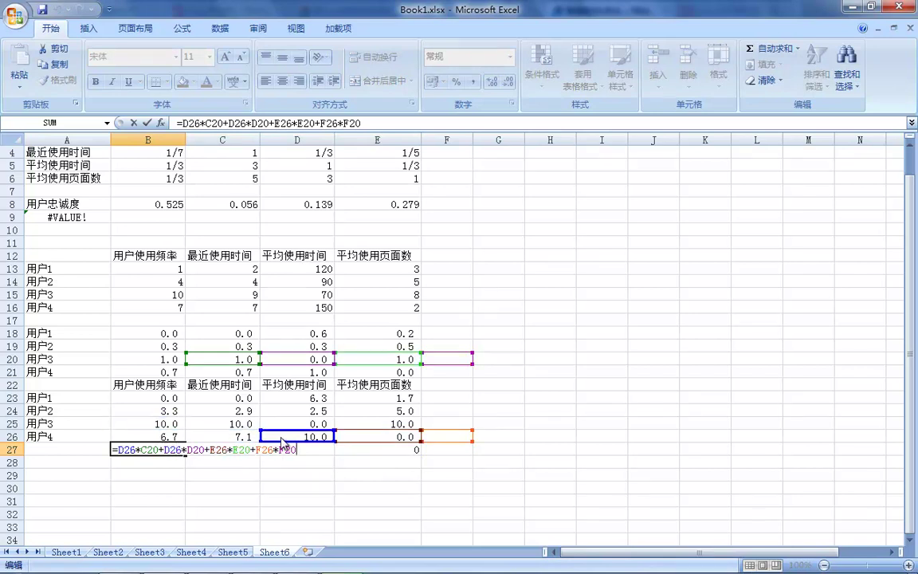
key("Escape")
left_click(267, 487)
left_click_drag(167, 450, 353, 455)
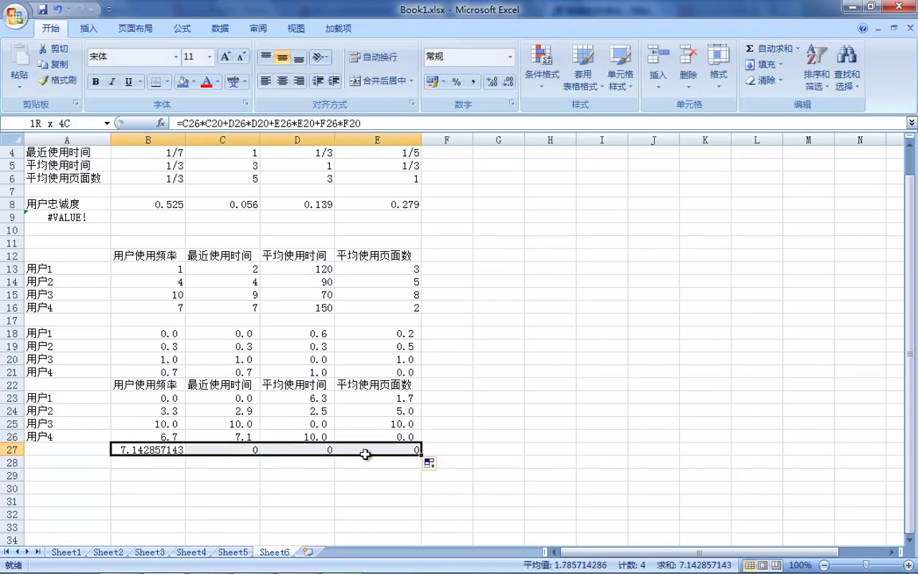
key("Delete")
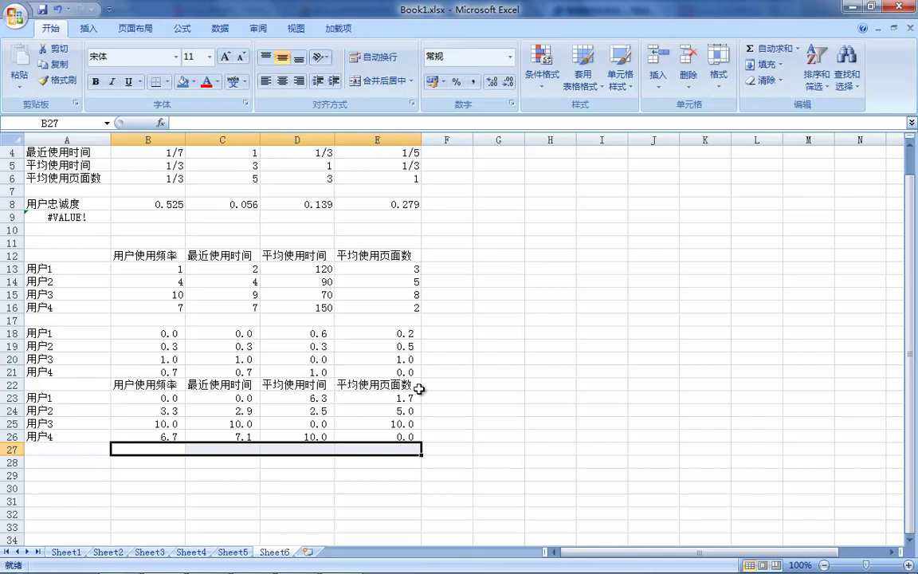
Step: Inspect which cells the weighted-sum formula in A9 refers to, leaving the formula as it is
left_click(80, 215)
double_click(88, 217)
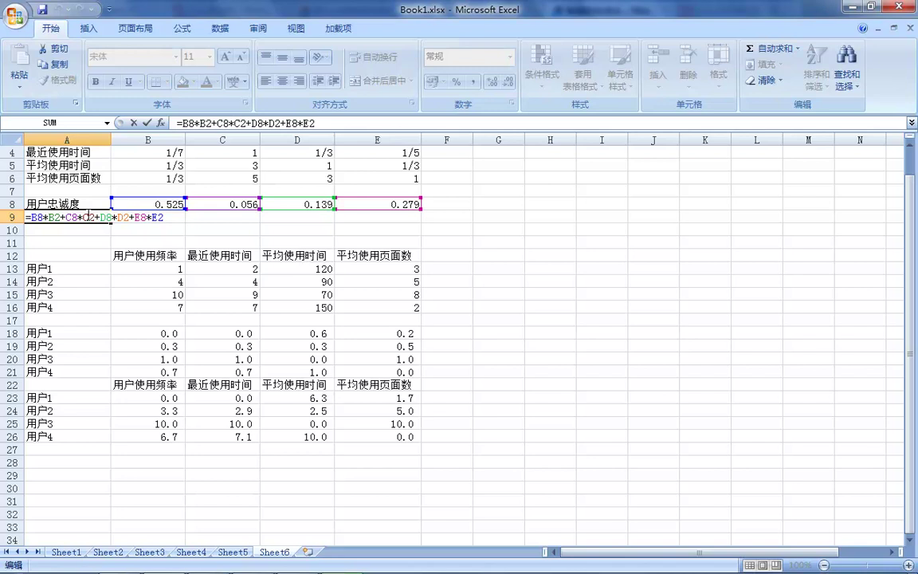
key("ctrl+Return")
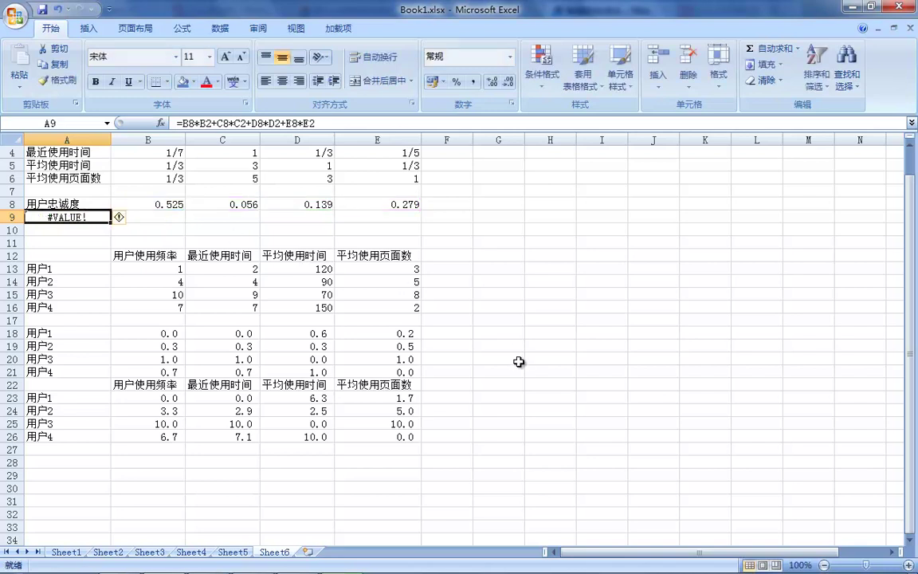
Step: Add the column header 用户忠诚度 in F22, beside the scaled metric headers
left_click(460, 388)
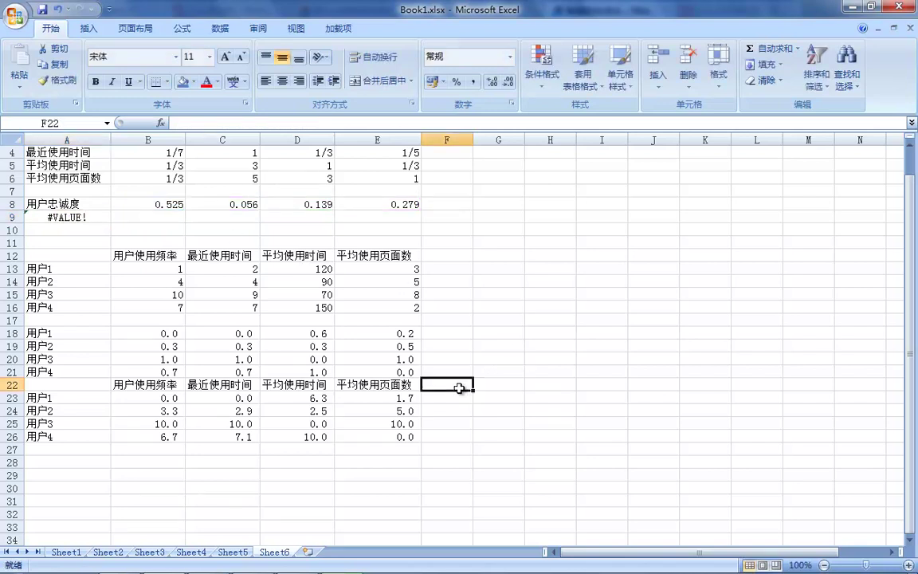
type("y")
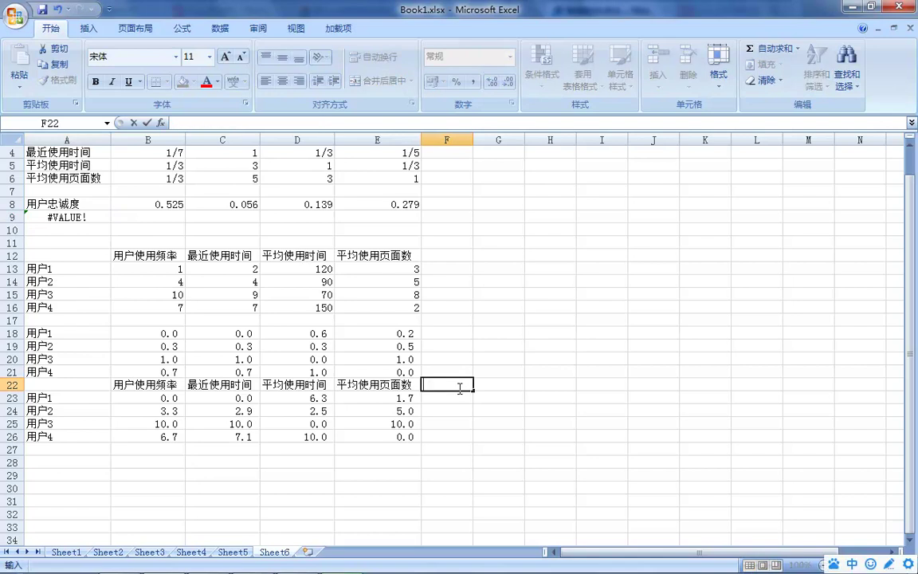
type("yongh zhongc du")
key("space")
key("Return")
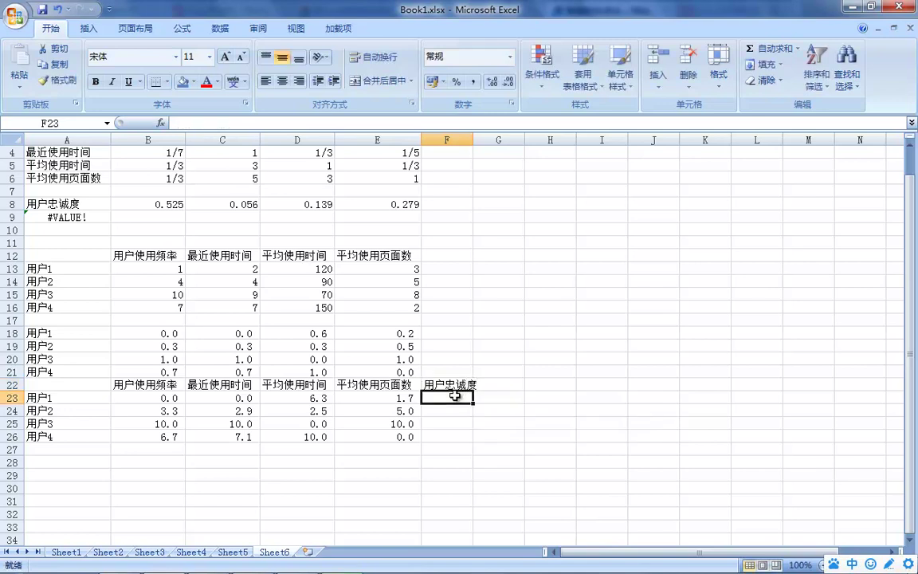
Step: Begin the weighted-sum formula in F23 with =B8*B23+C8*C23, weighting the first two metrics of 用户1
type("=")
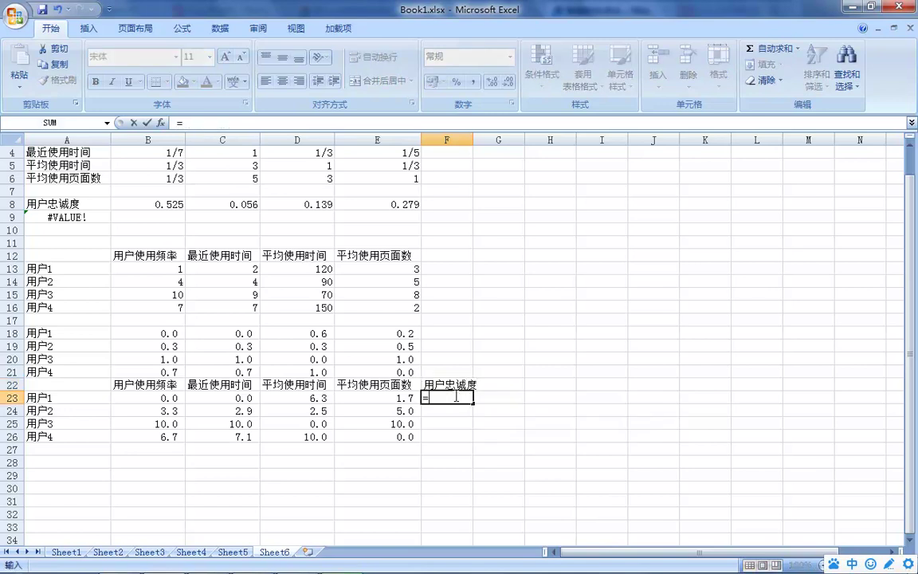
left_click(165, 205)
type("*")
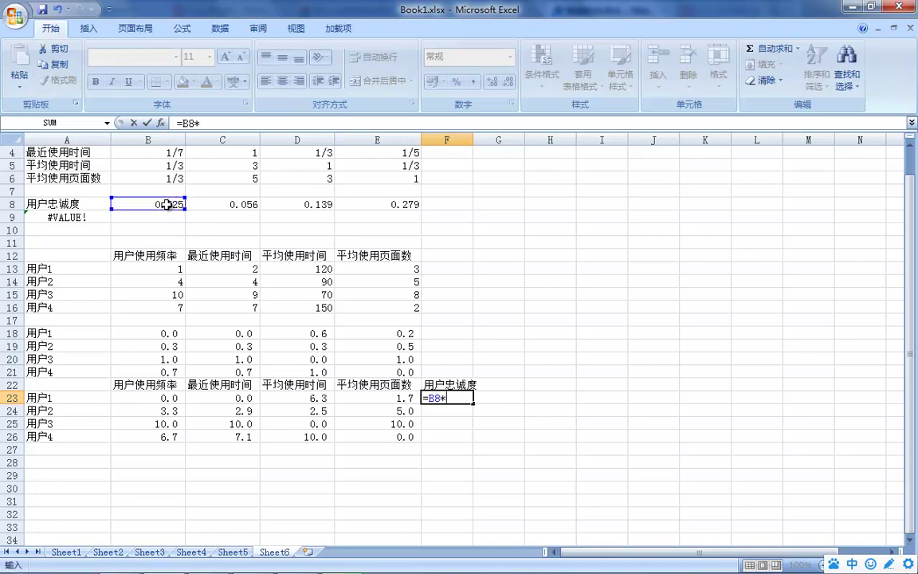
left_click(167, 398)
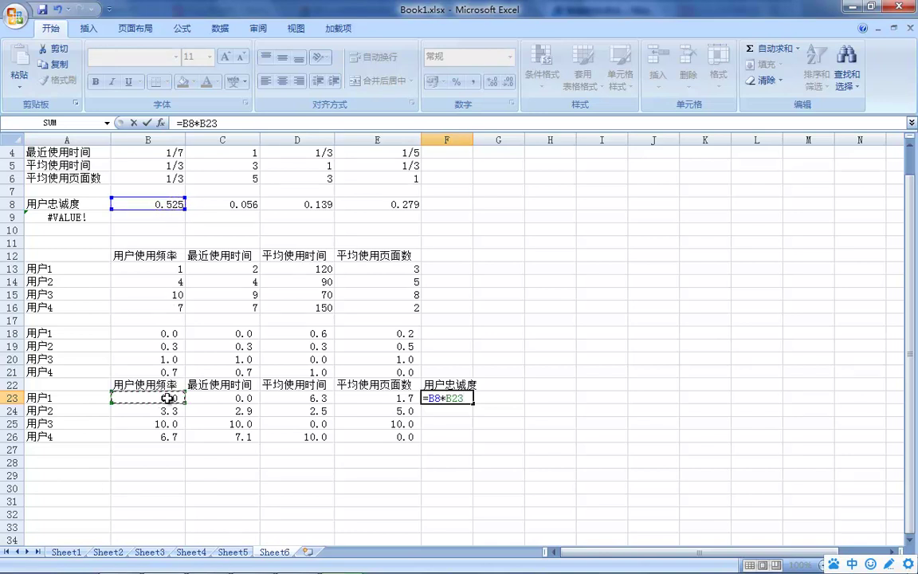
type("+")
left_click(239, 208)
type("*")
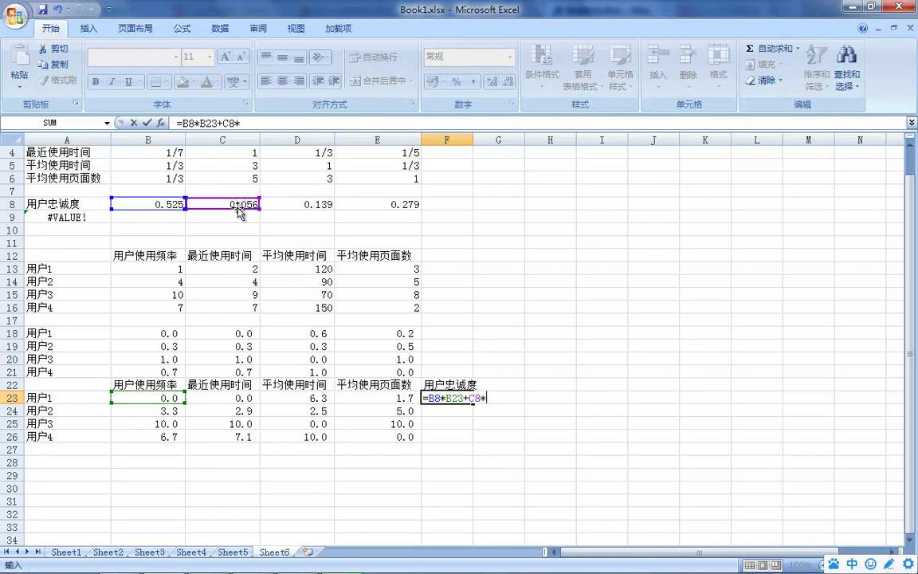
left_click(225, 399)
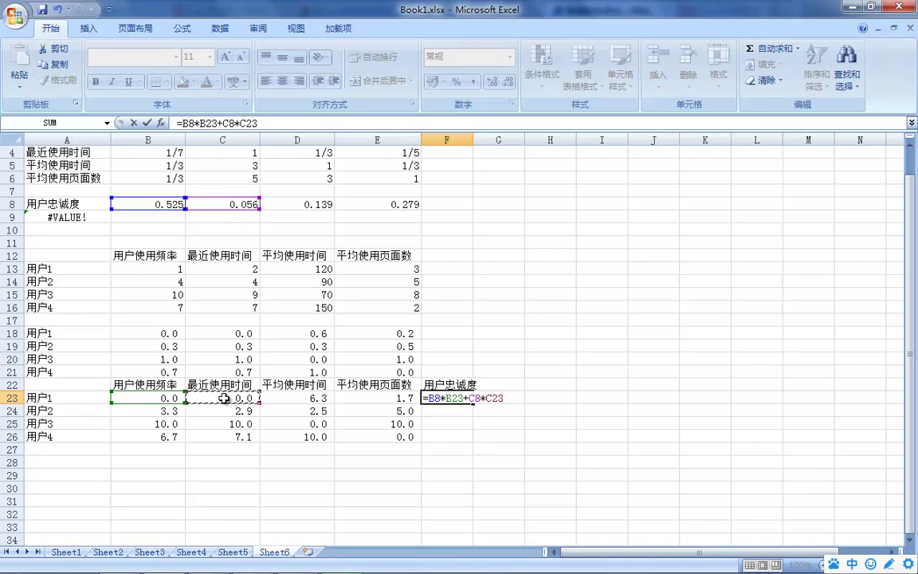
Step: Extend the F23 formula with +D8*D23+E8*E23 and enter it
type("+")
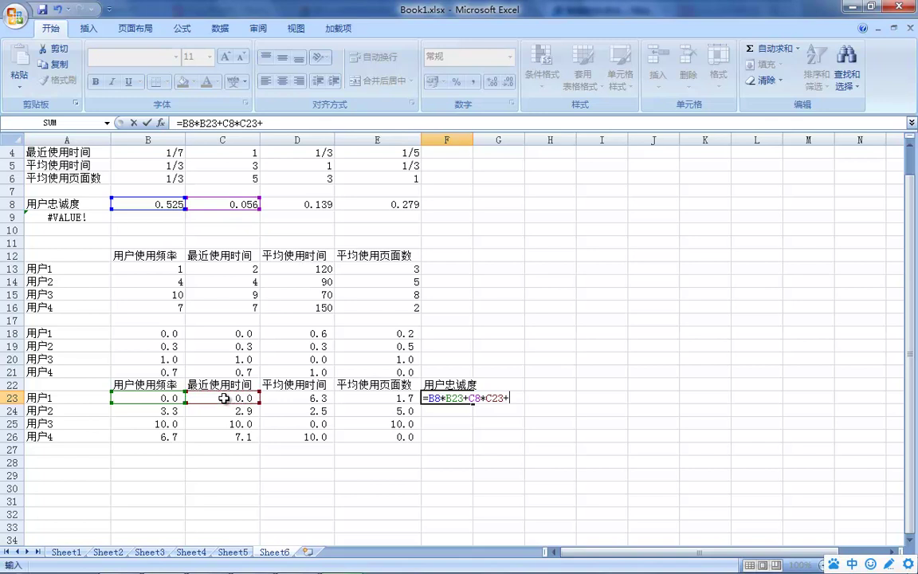
left_click(305, 203)
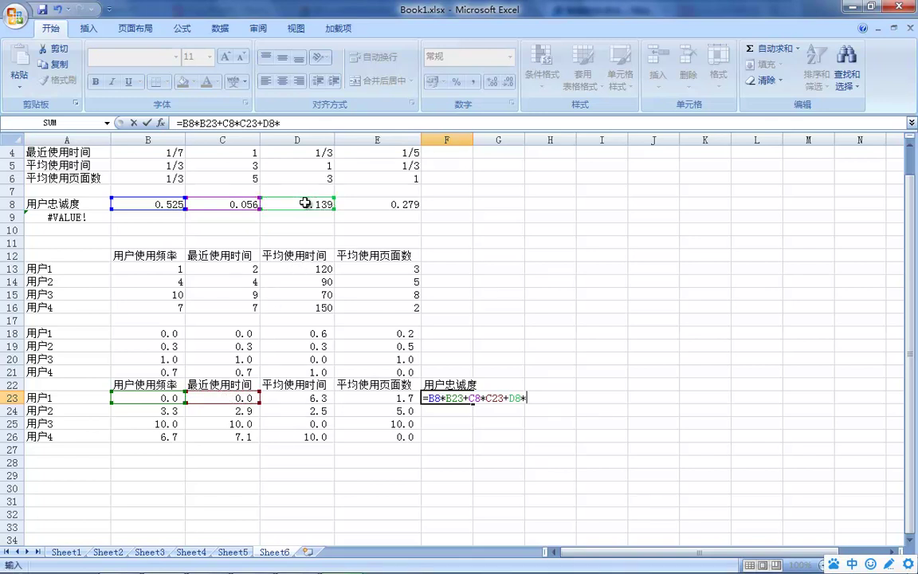
type("*")
left_click(292, 399)
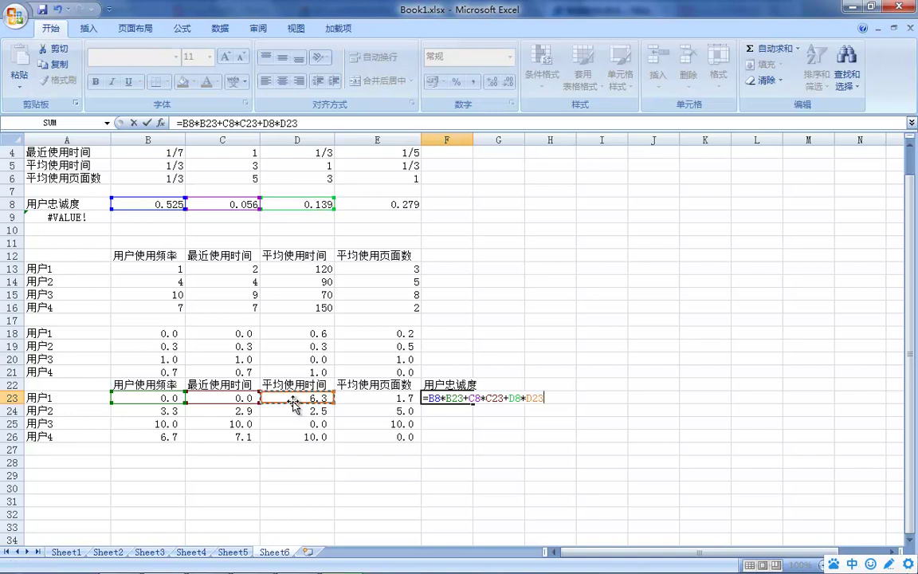
type("+")
left_click(399, 207)
type("*")
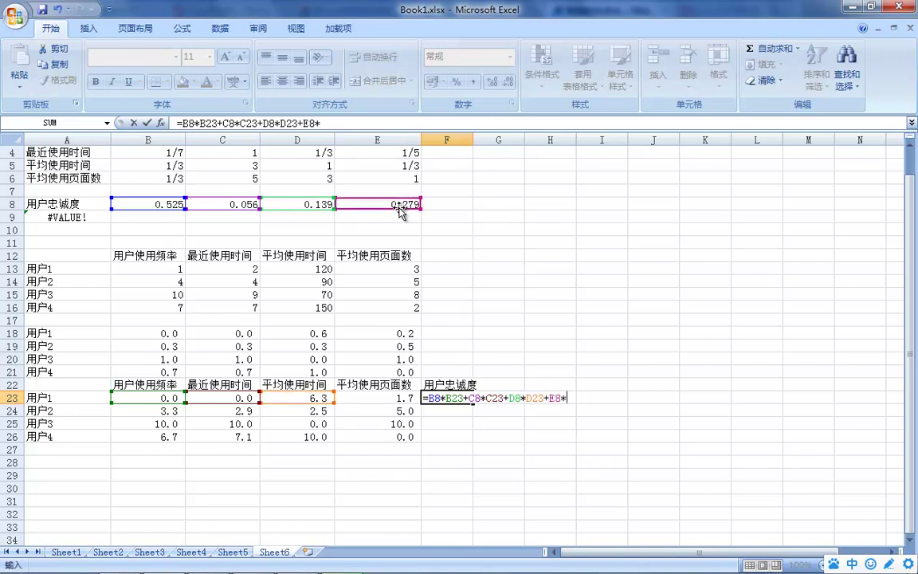
left_click(379, 398)
key("Return")
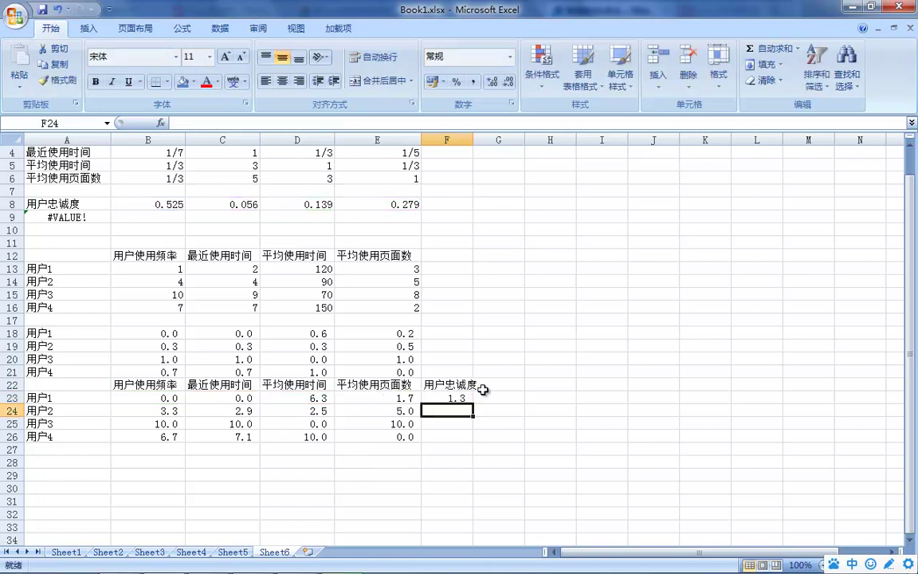
Step: Fill the loyalty formula from F23 down to F26 for the remaining users
left_click(440, 396)
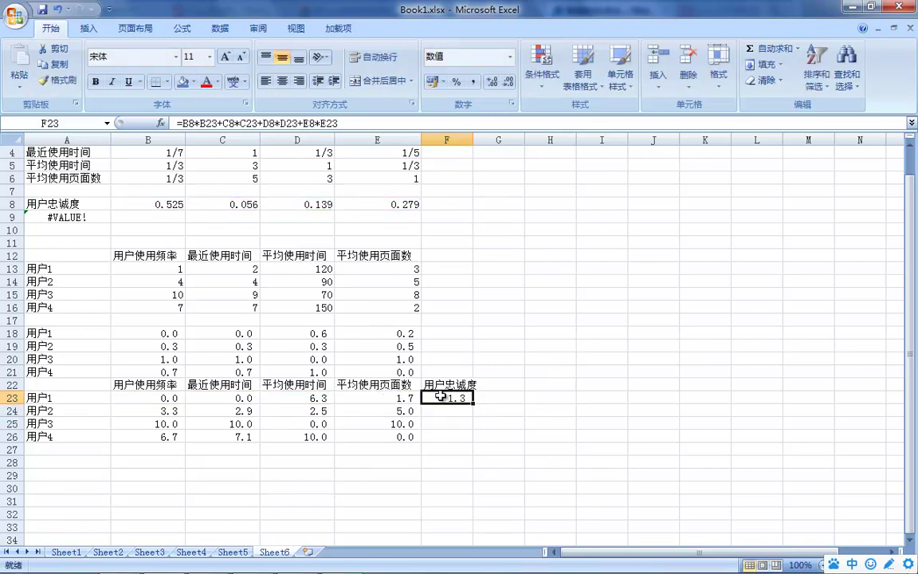
left_click_drag(473, 406, 475, 443)
Step: Wrap the weighted sum in F23 in parentheses and multiply it by 10
double_click(450, 399)
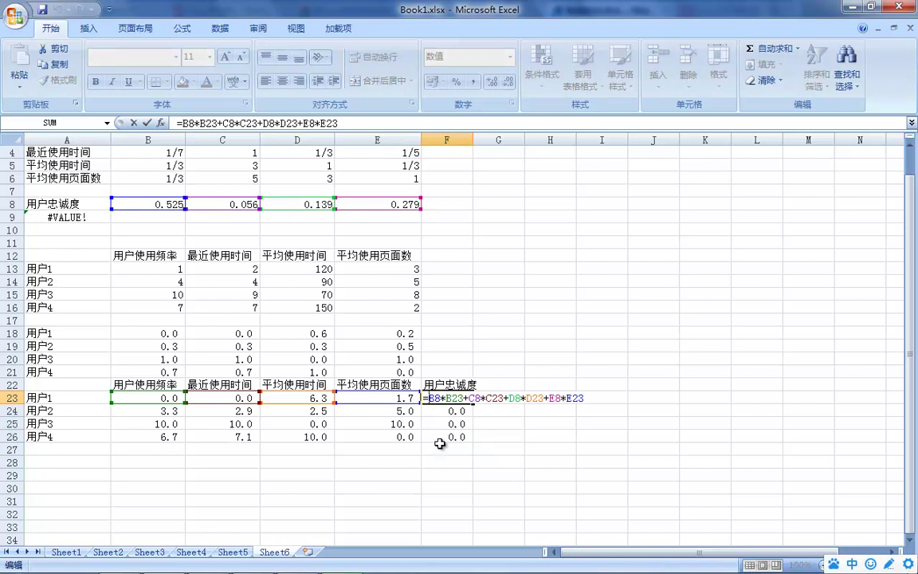
type("(")
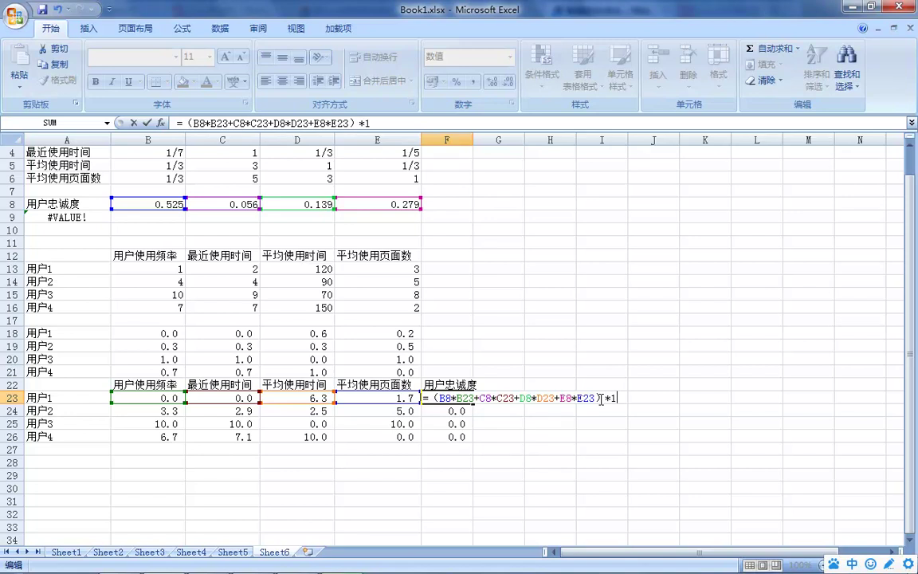
key("Return")
Step: Fill the formula from F23 down to F26 and try redirecting the B9 reference in F24 to B8
left_click(451, 398)
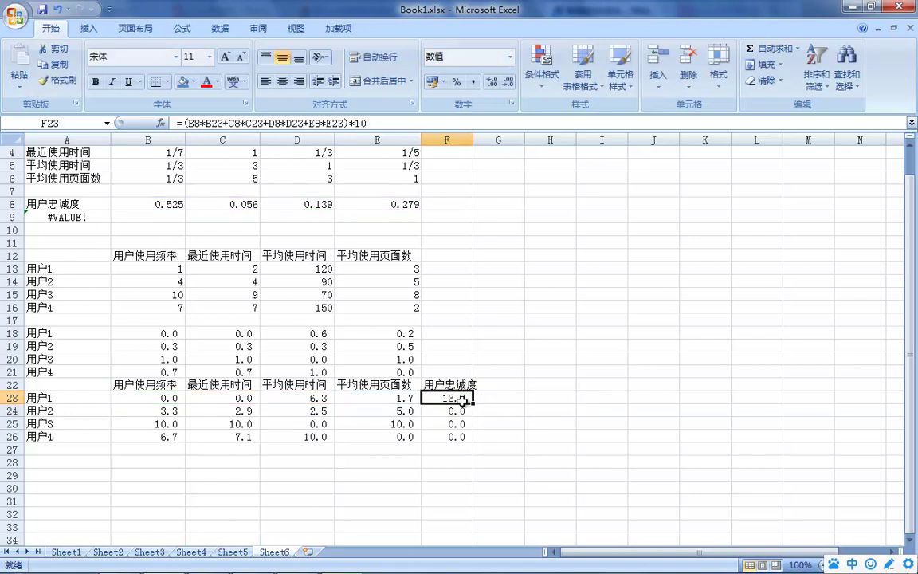
left_click_drag(473, 404, 473, 434)
double_click(463, 412)
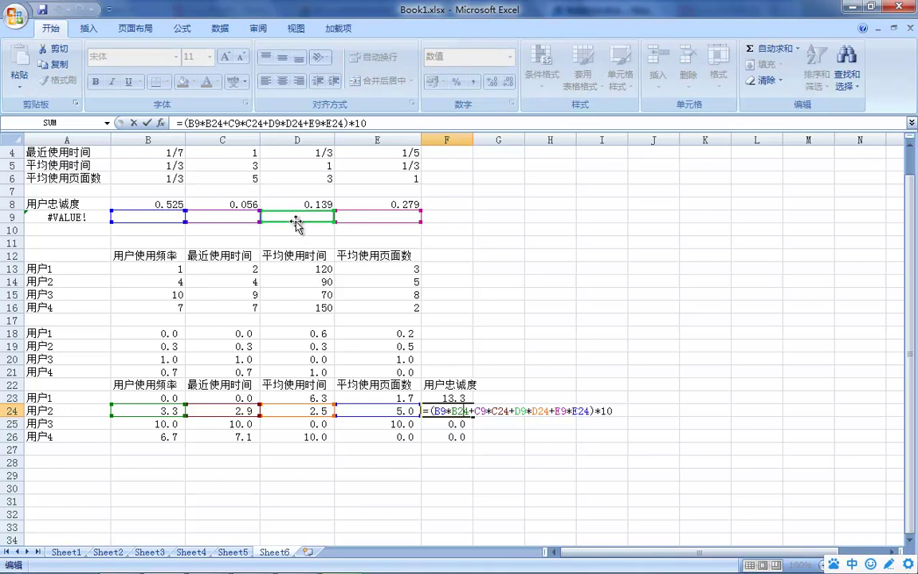
left_click_drag(127, 223, 128, 209)
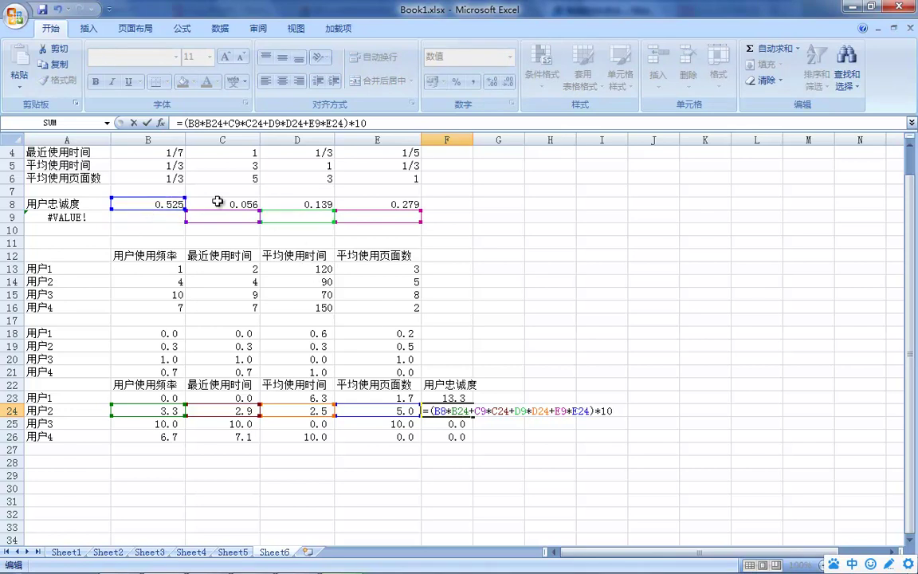
key("Escape")
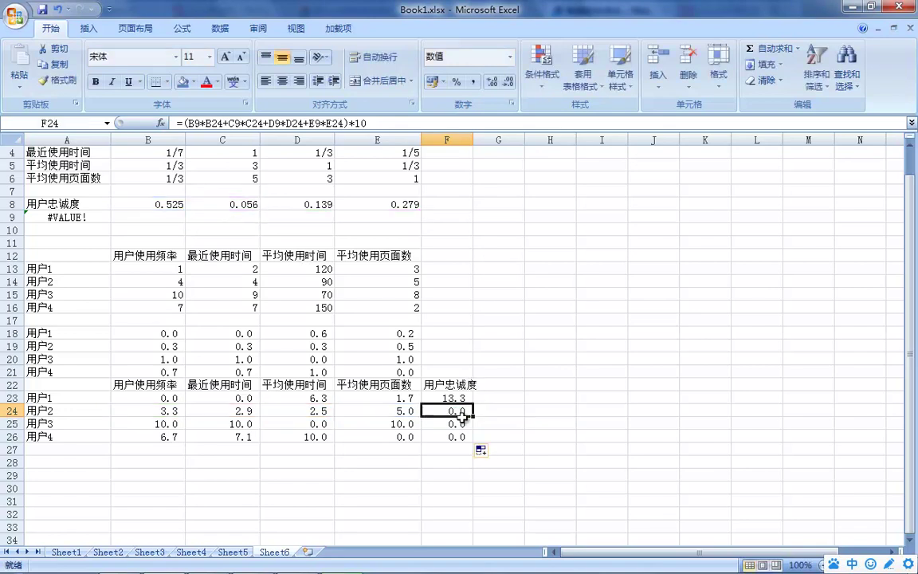
Step: Make the weight references in the F23 formula absolute as $B$8, $C$8, $D$8 and $E$8
double_click(452, 397)
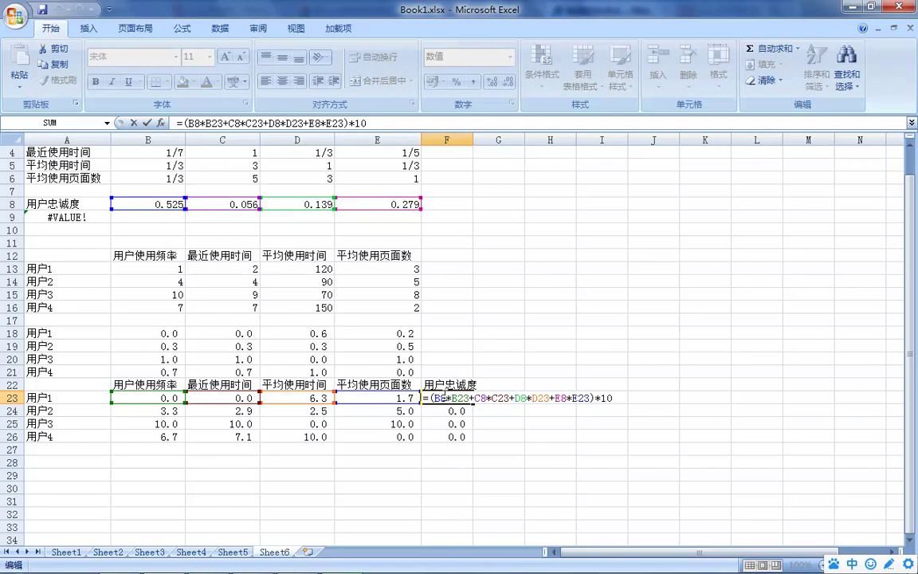
key("F4")
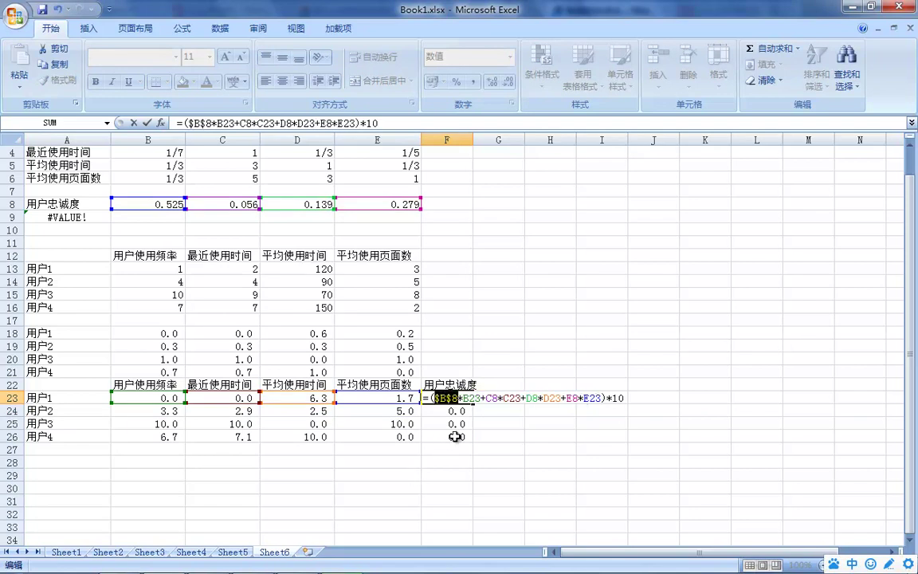
left_click(495, 401)
key("F4")
left_click(546, 401)
key("F4")
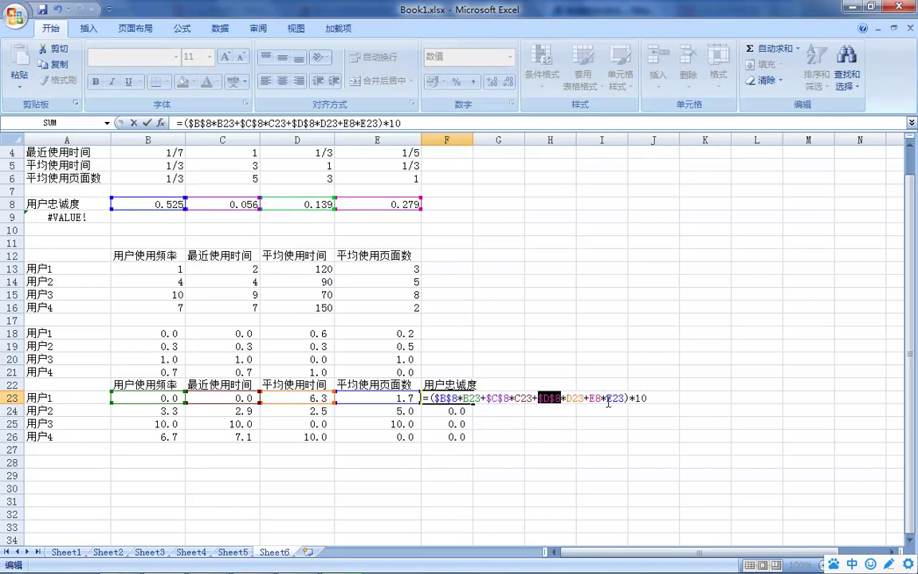
left_click(598, 398)
key("F4")
key("Return")
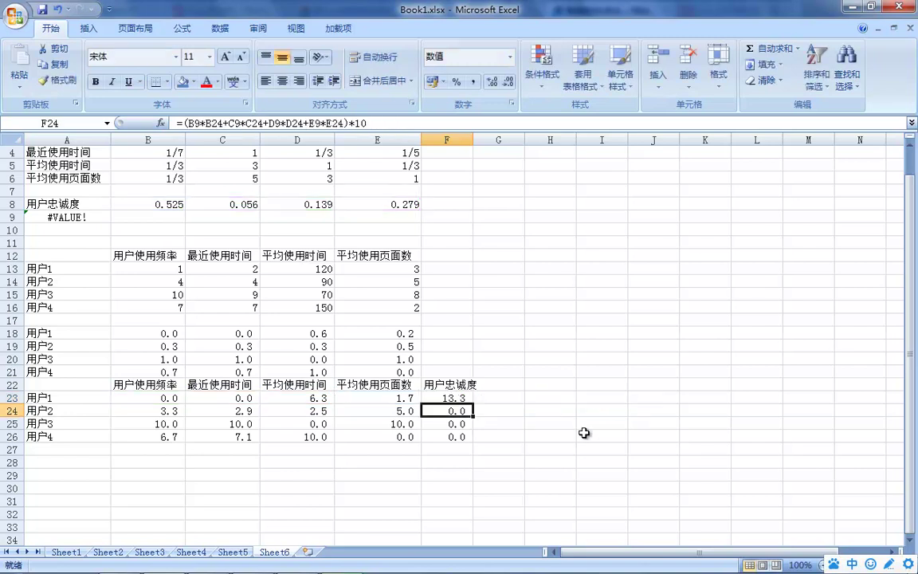
Step: Fill the formula with absolute weights from F23 down to F26 and widen column F
left_click(467, 398)
left_click_drag(474, 405, 471, 442)
left_click(590, 408)
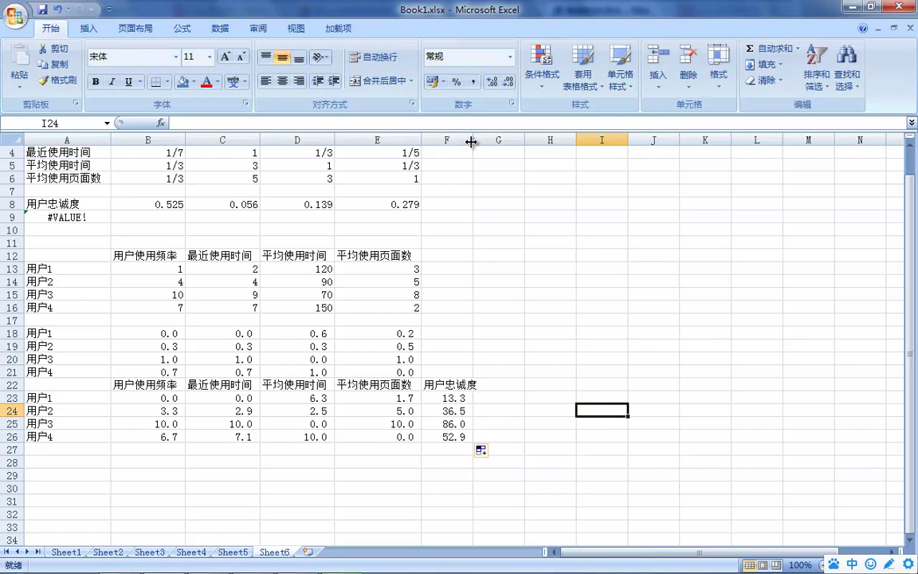
left_click_drag(473, 141, 516, 140)
left_click(222, 488)
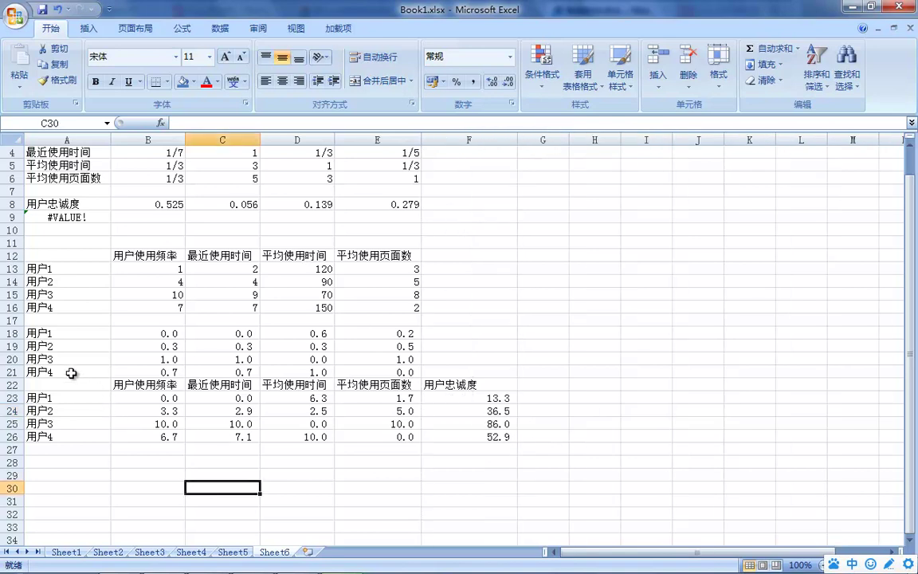
Step: Copy A22:F26 and paste it into A1 of a new sheet as values and number formats
left_click_drag(71, 382, 476, 435)
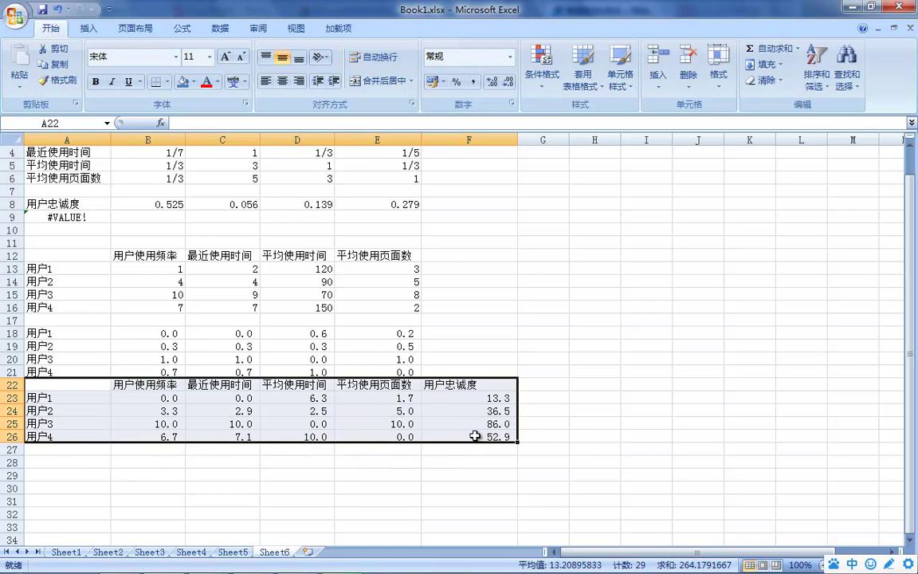
key("ctrl+c")
left_click(307, 551)
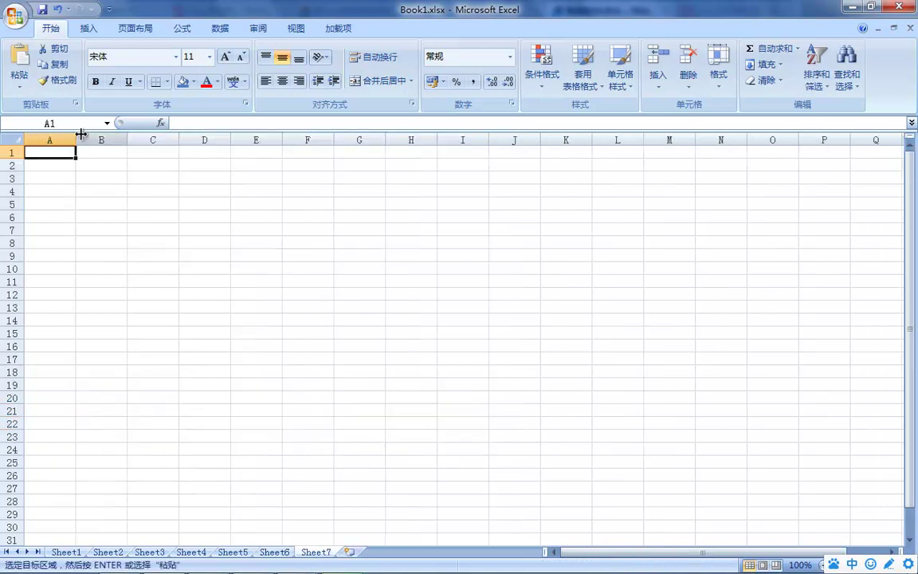
right_click(57, 154)
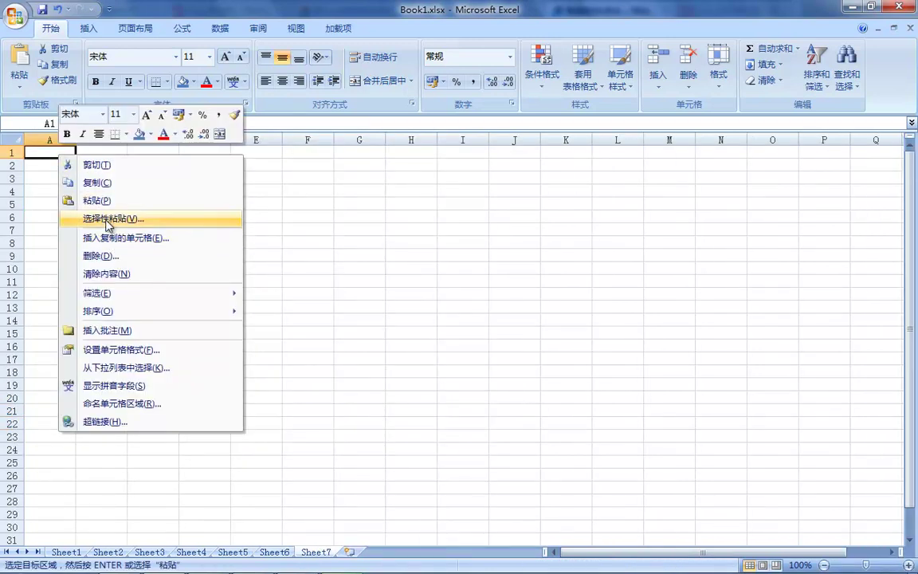
left_click(99, 213)
left_click(159, 193)
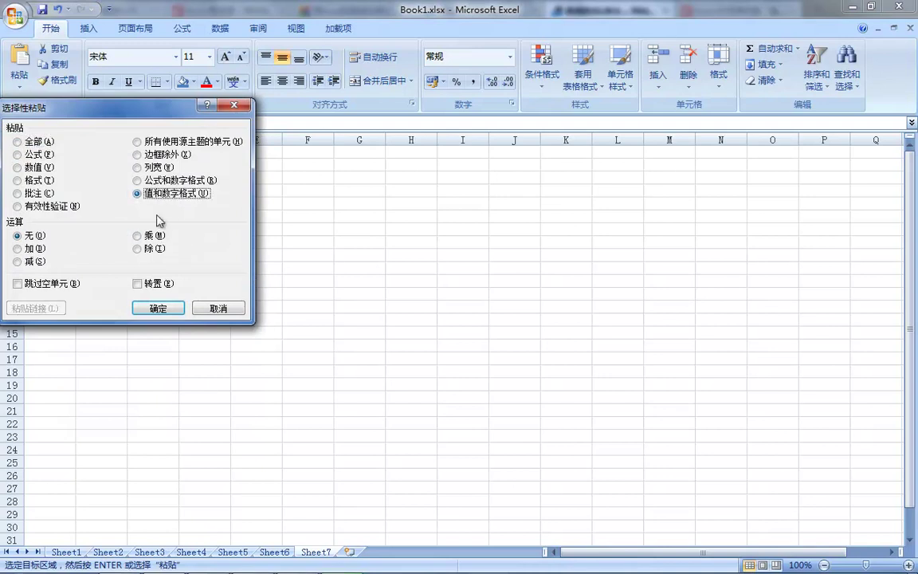
left_click(158, 308)
left_click(296, 301)
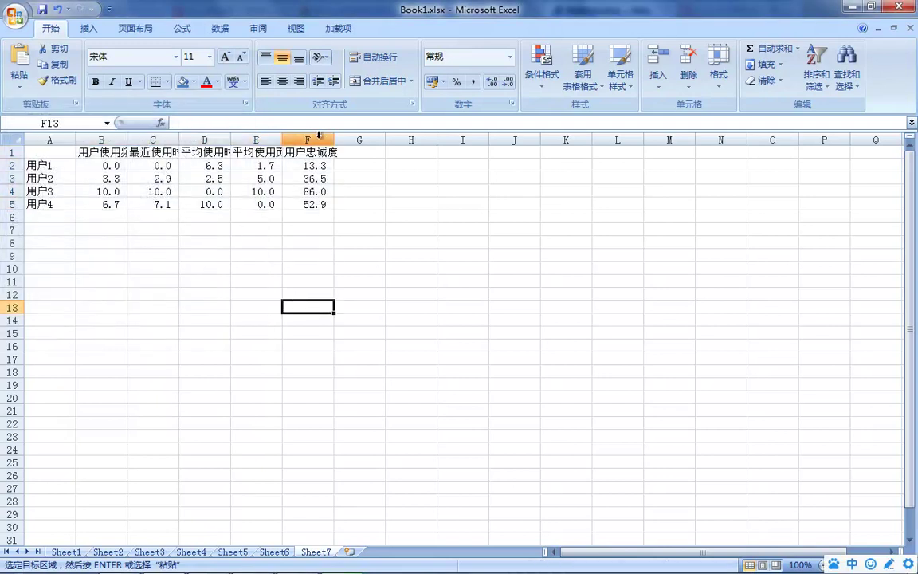
Step: Fit the widths of columns B to F to their headers in the new sheet
double_click(283, 139)
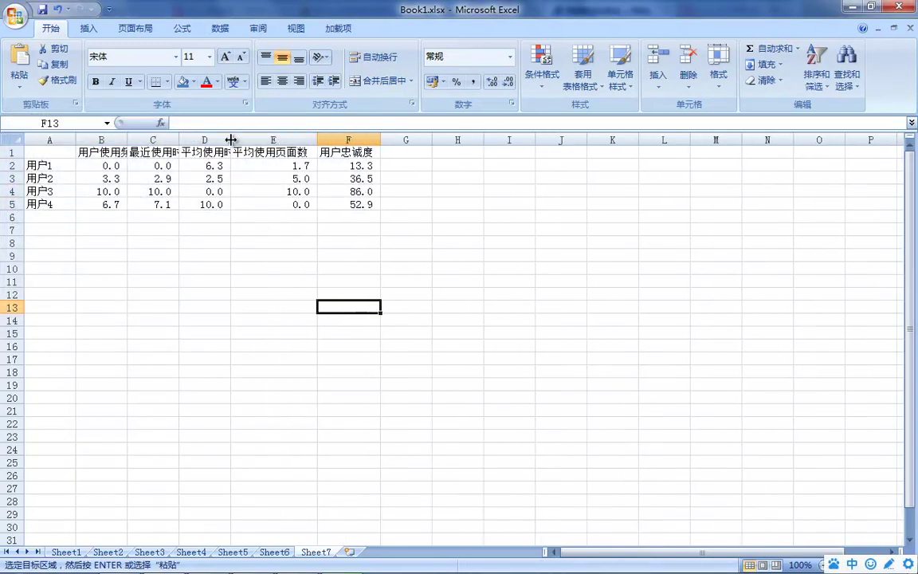
double_click(231, 138)
double_click(177, 140)
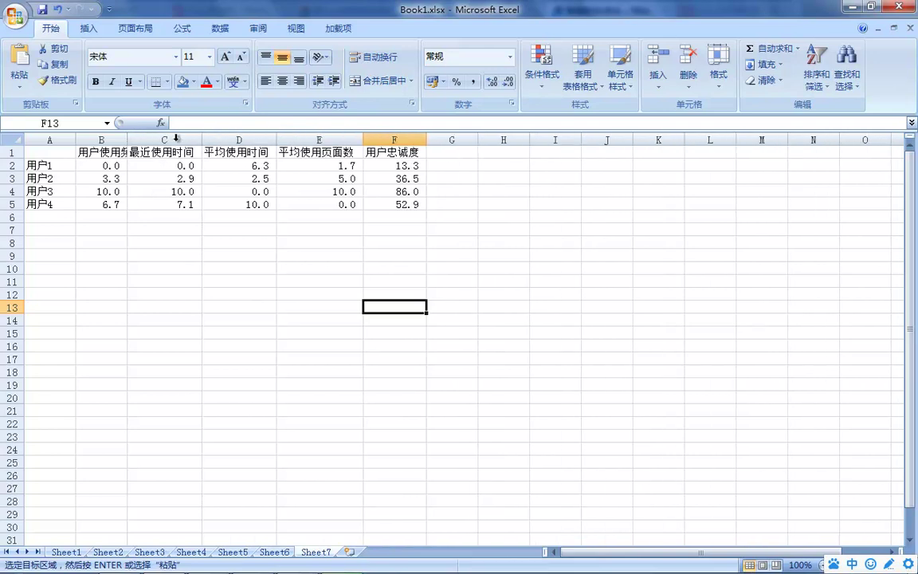
double_click(128, 141)
left_click(167, 283)
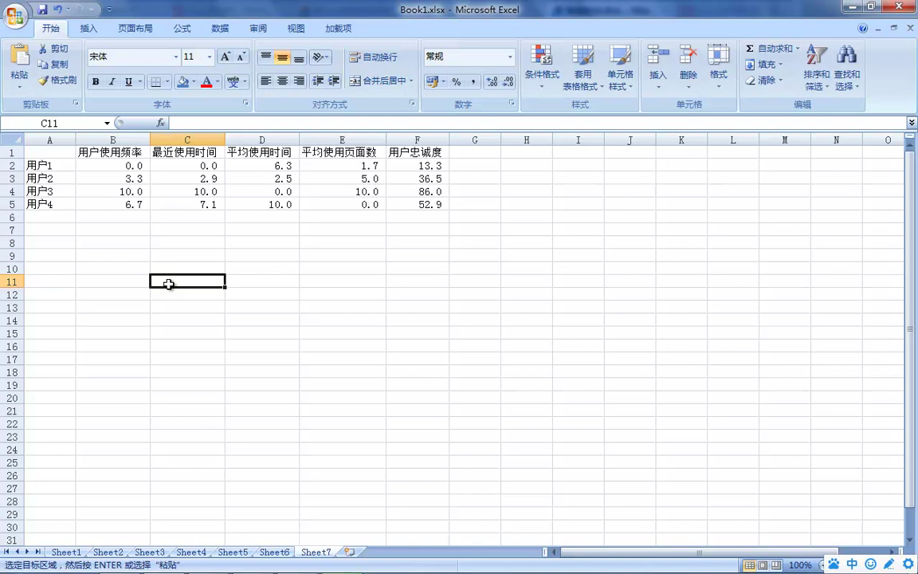
left_click(51, 151)
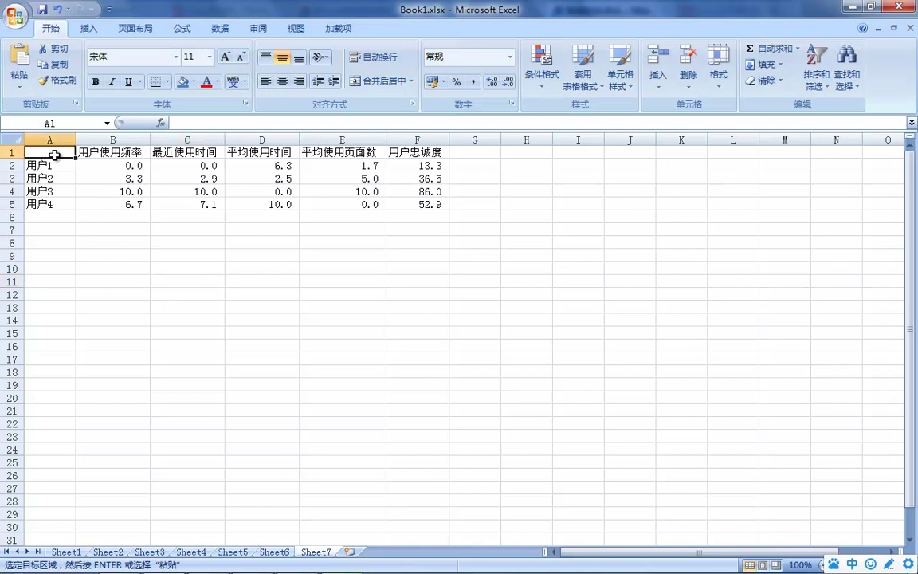
left_click(112, 217)
left_click_drag(115, 151, 343, 199)
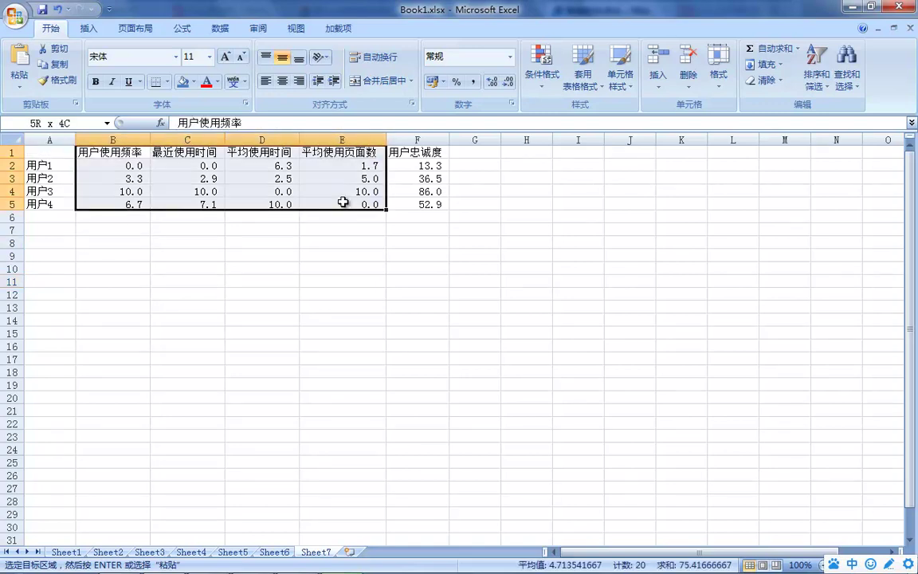
left_click(105, 151)
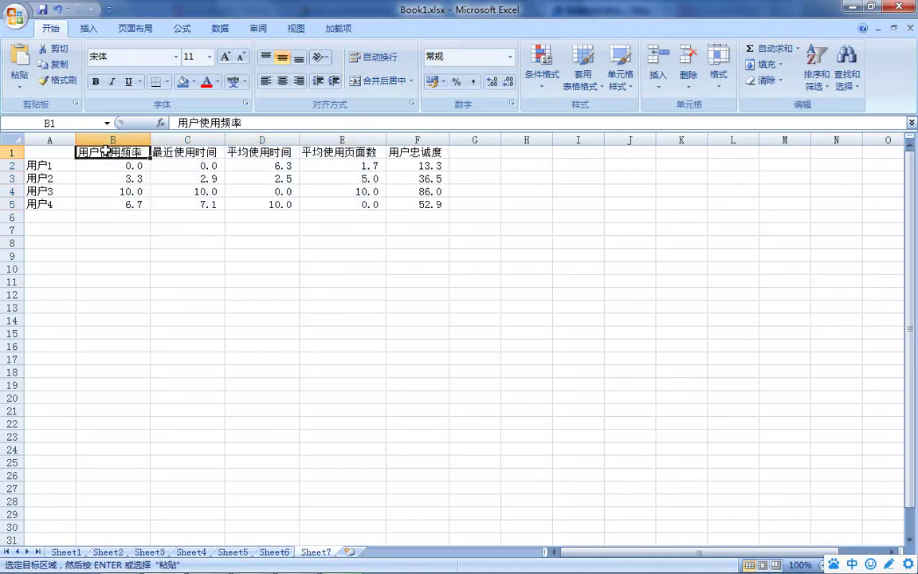
left_click_drag(62, 153, 352, 206)
left_click(356, 217)
left_click_drag(405, 152, 415, 206)
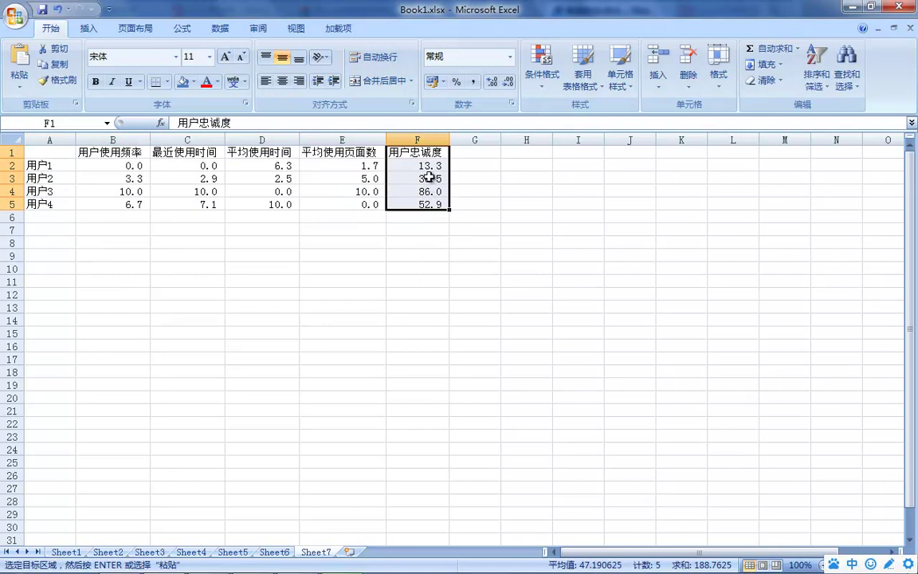
Step: Sort the user rows by 用户忠诚度 in descending order, expanding the selection to the adjacent columns
mouse_move(429, 158)
left_mouse_down()
mouse_move(430, 211)
mouse_move(427, 166)
left_mouse_up()
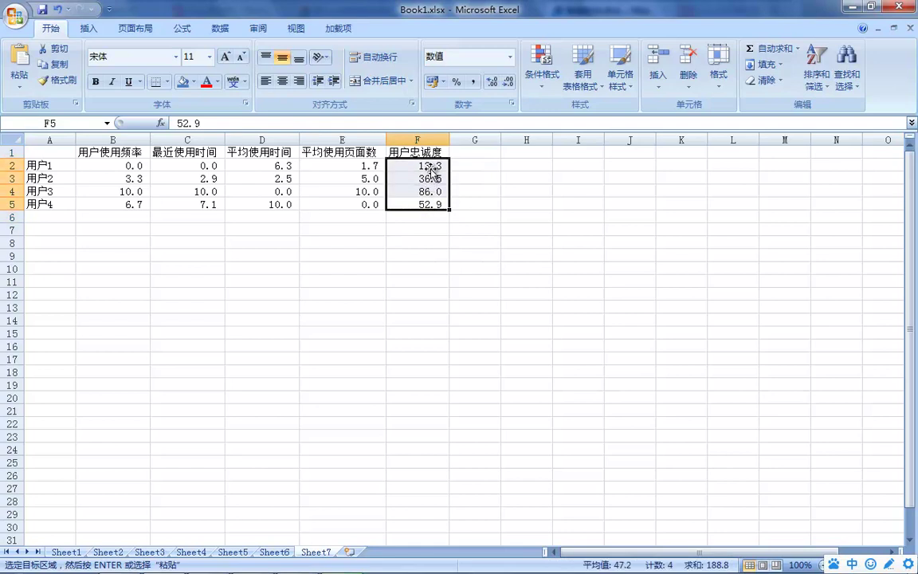
left_click(827, 97)
left_click(801, 123)
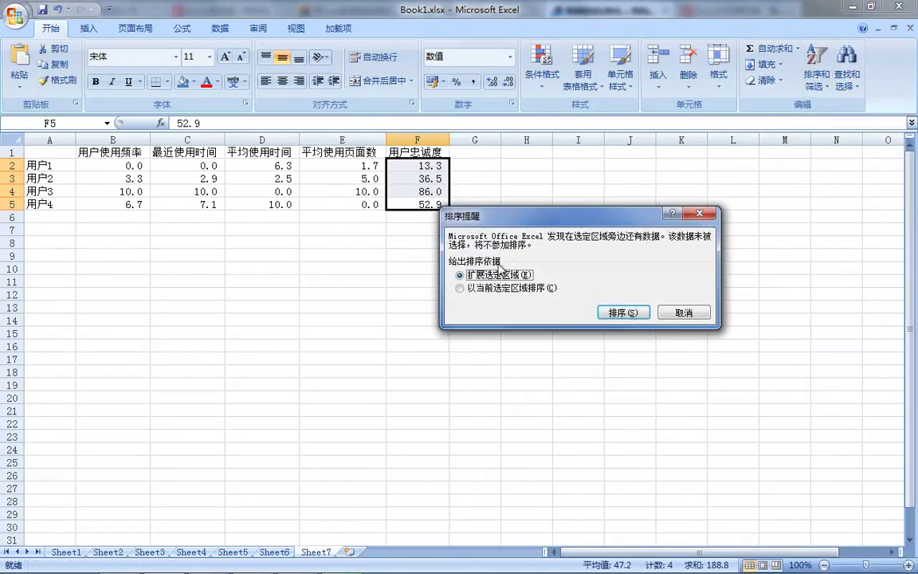
left_click(634, 314)
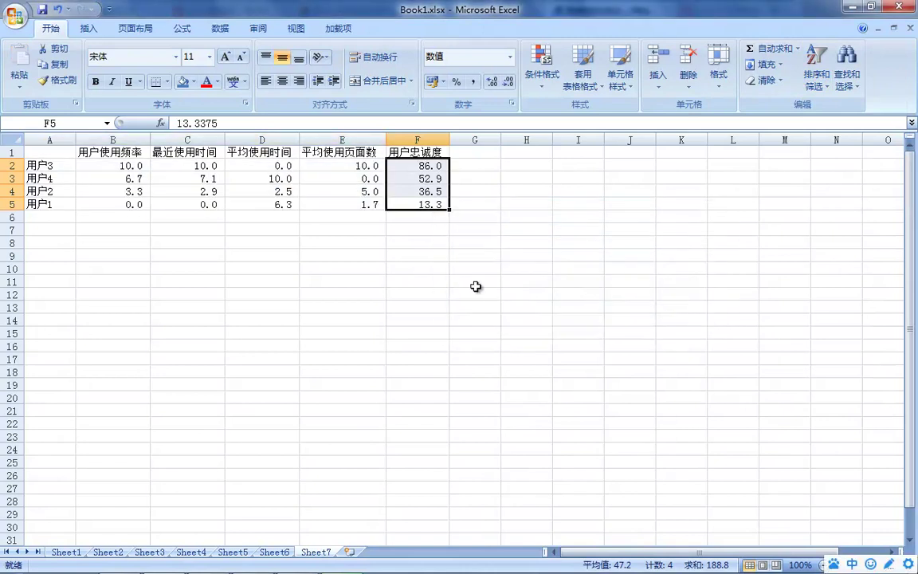
left_click(452, 280)
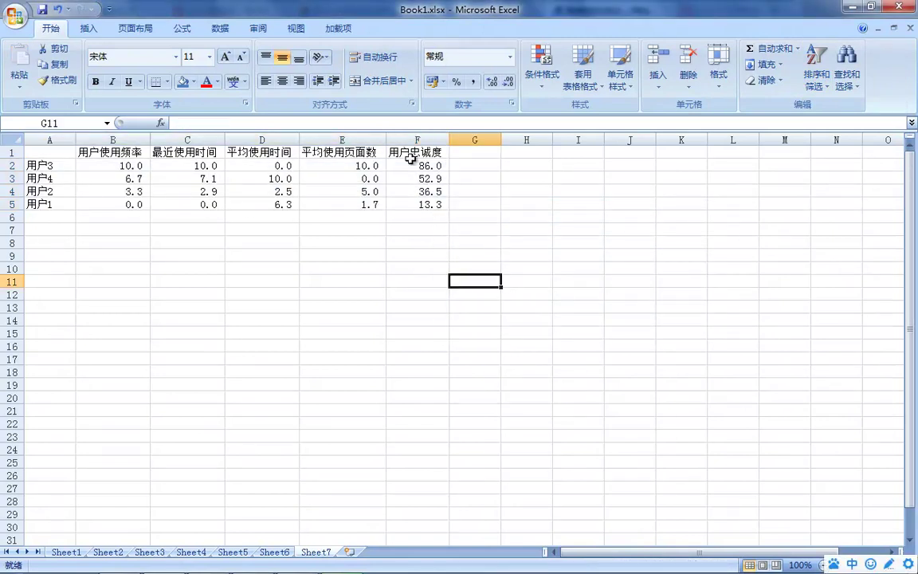
left_click_drag(49, 163, 426, 207)
left_click(423, 242)
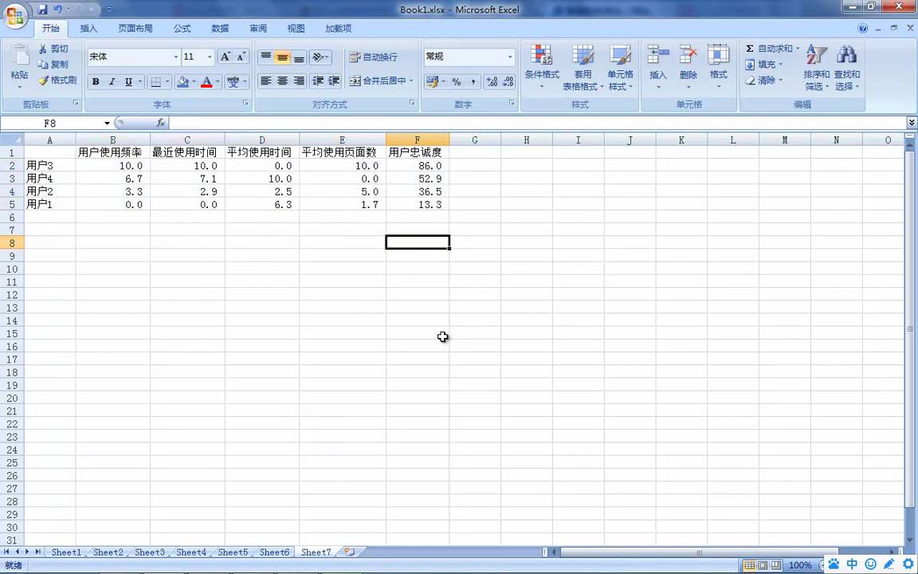
left_click_drag(118, 153, 371, 193)
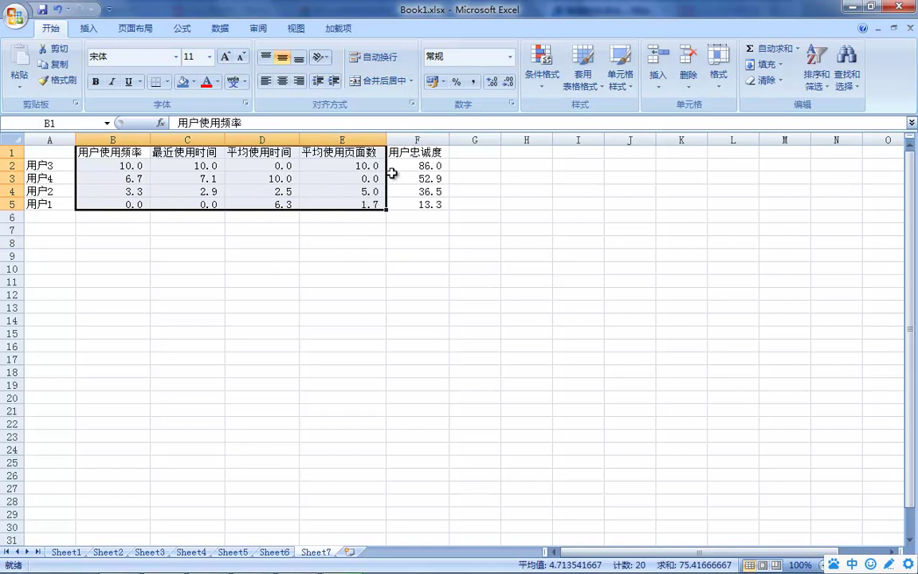
left_click_drag(406, 151, 420, 205)
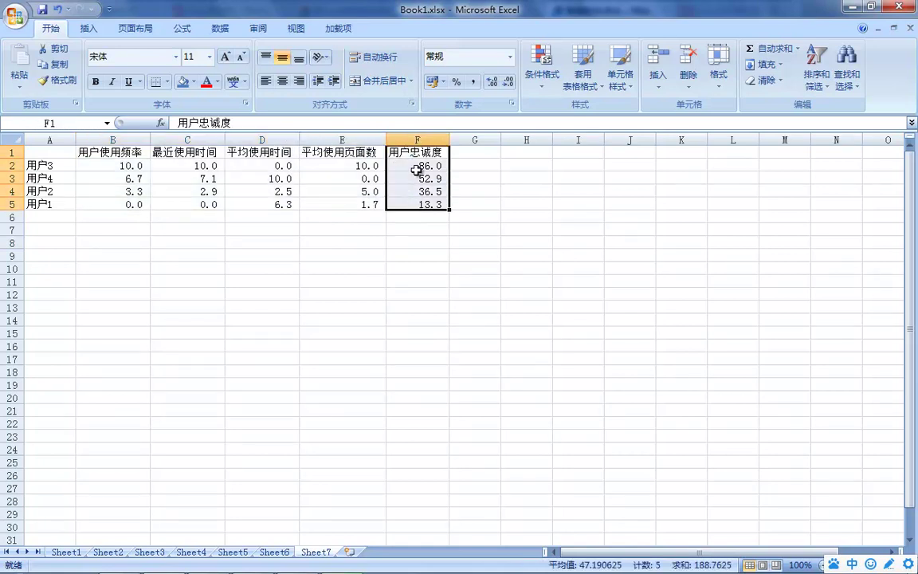
Step: Apply blue data bar conditional formatting to the loyalty scores in F2:F5
left_click_drag(419, 167, 415, 205)
left_click(541, 65)
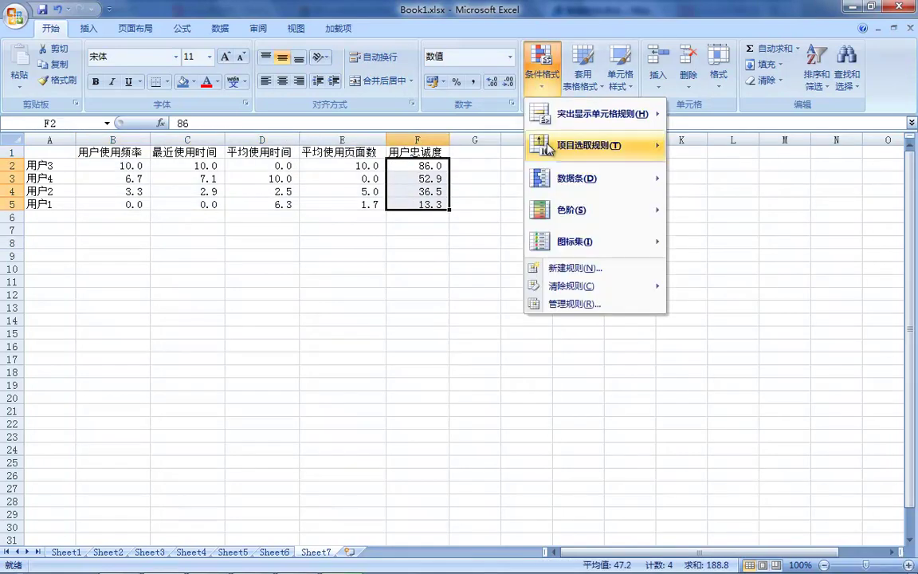
mouse_move(562, 185)
left_click(677, 181)
left_click(363, 290)
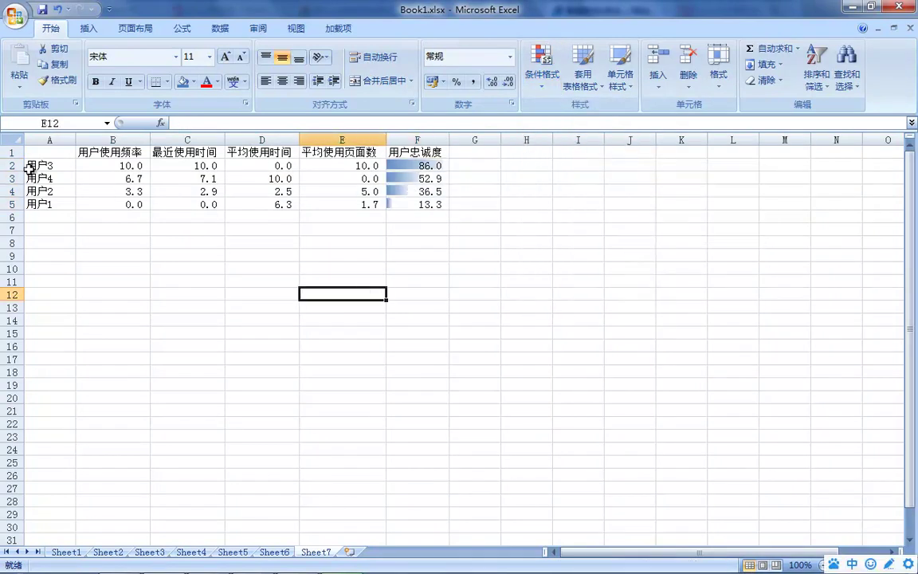
Step: Insert a 2-D stacked column chart from A1:F5 and switch its rows and columns so the users form the category axis
left_click_drag(49, 155, 424, 208)
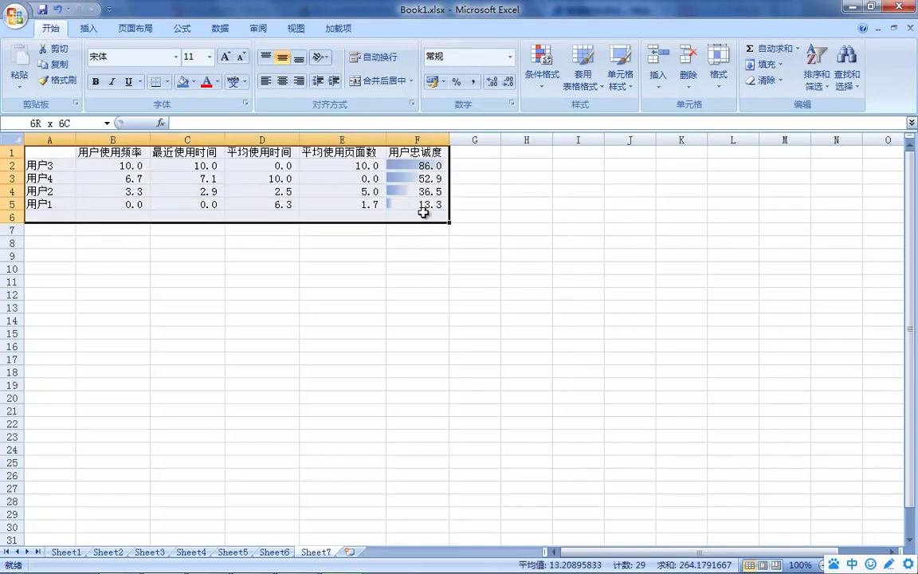
left_click(87, 29)
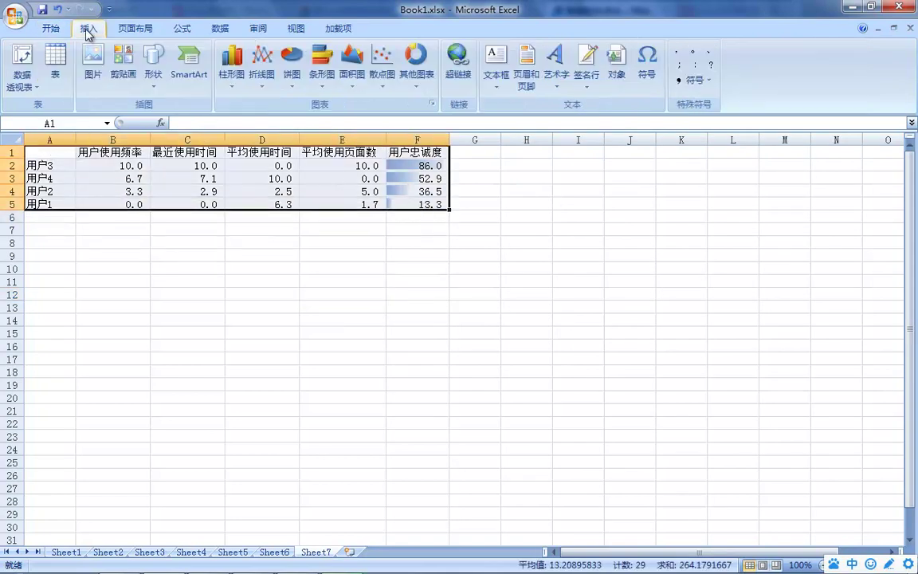
left_click(229, 76)
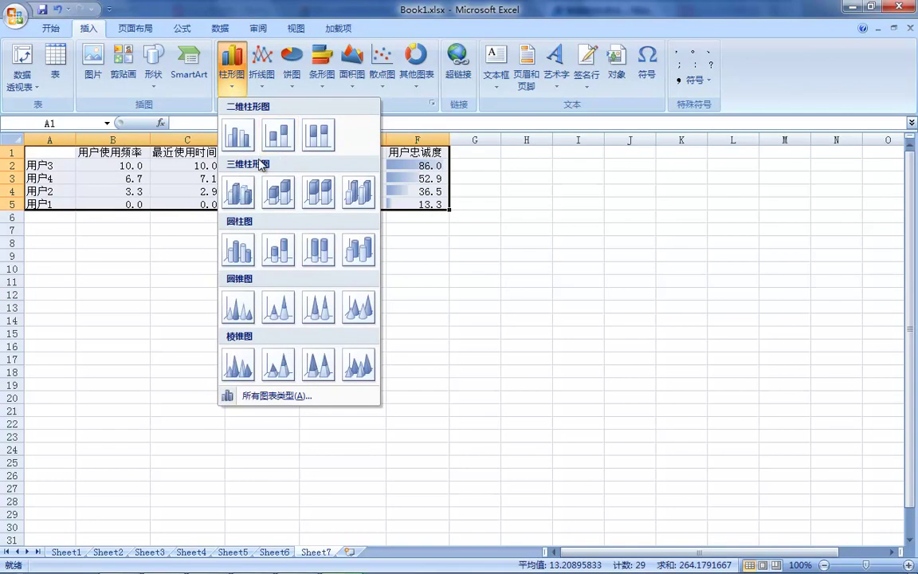
left_click(278, 135)
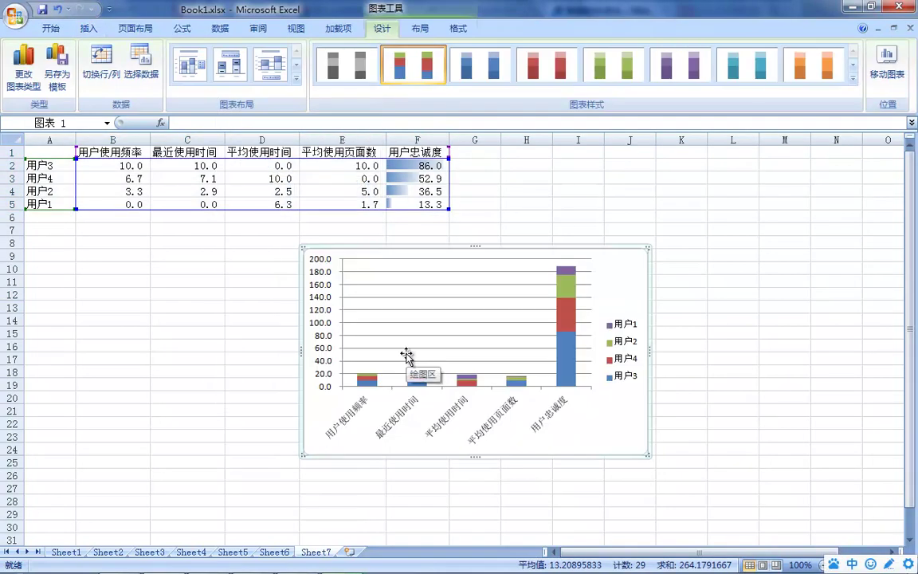
left_click(101, 63)
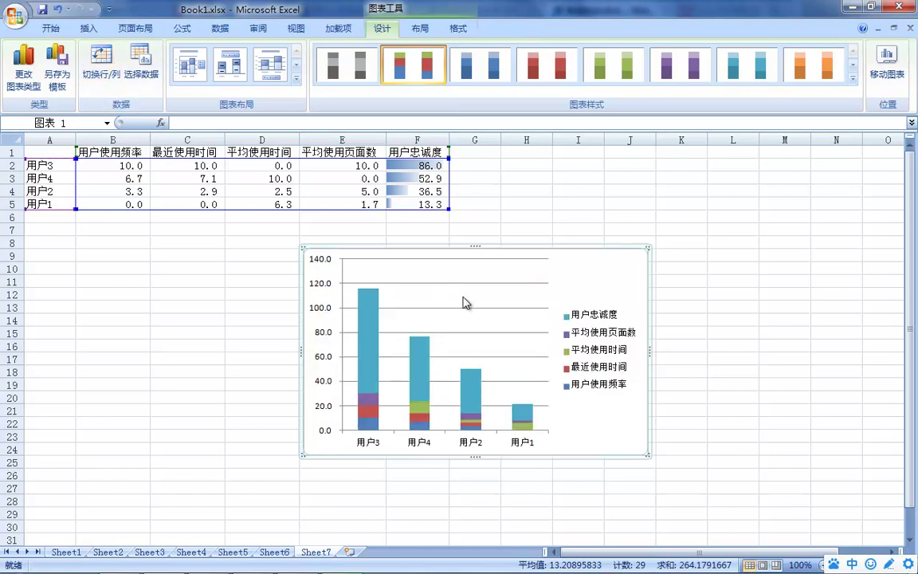
Step: Enlarge the stacked column chart and delete its horizontal gridlines
left_click_drag(647, 456, 769, 499)
left_click_drag(506, 246, 537, 213)
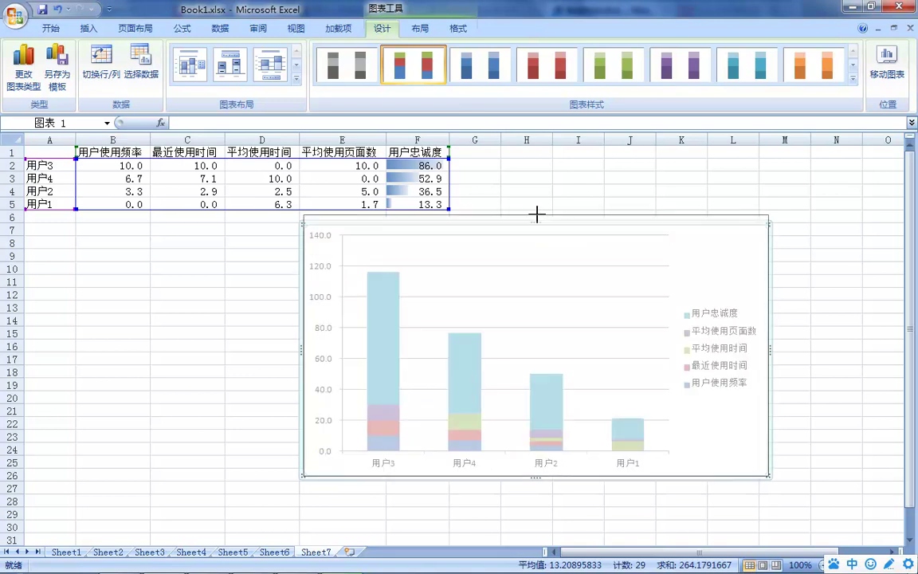
left_click(523, 322)
key("Delete")
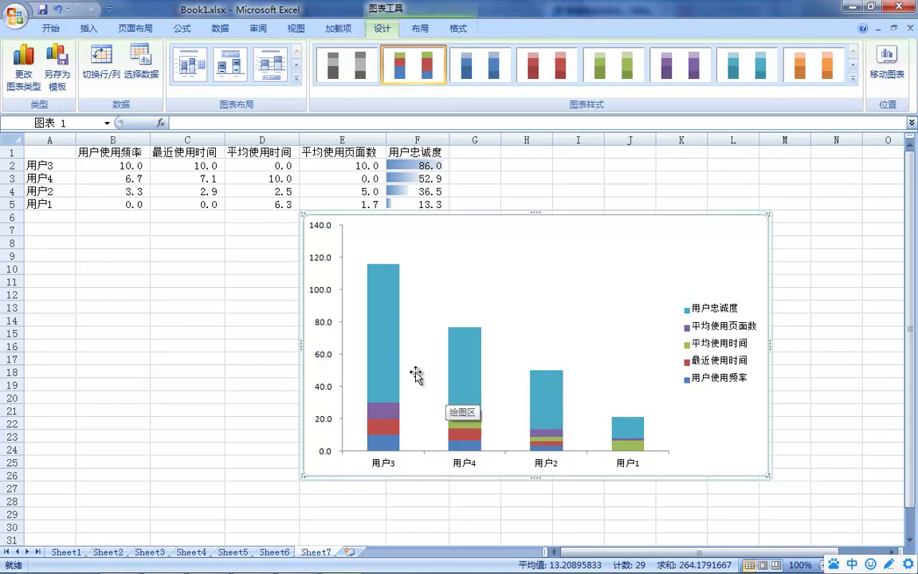
left_click(389, 348)
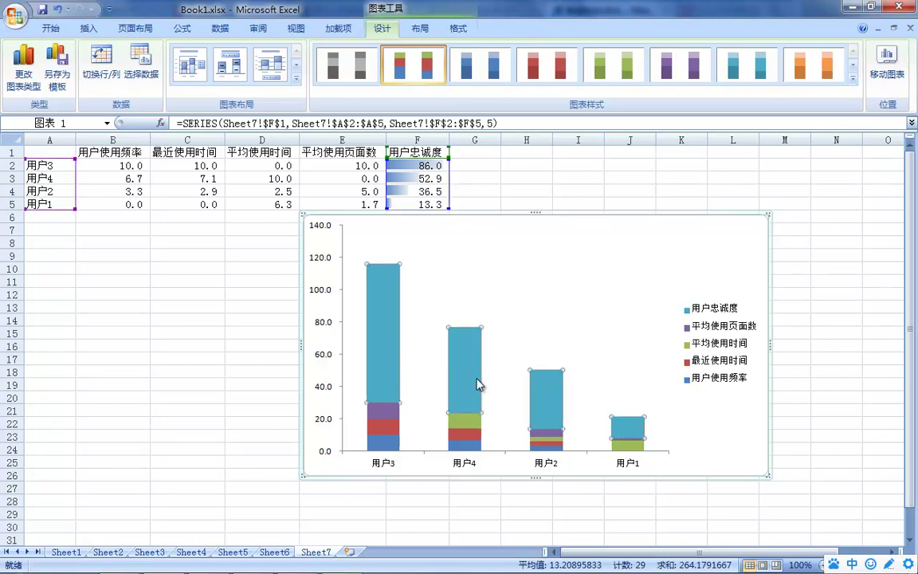
left_click(552, 410)
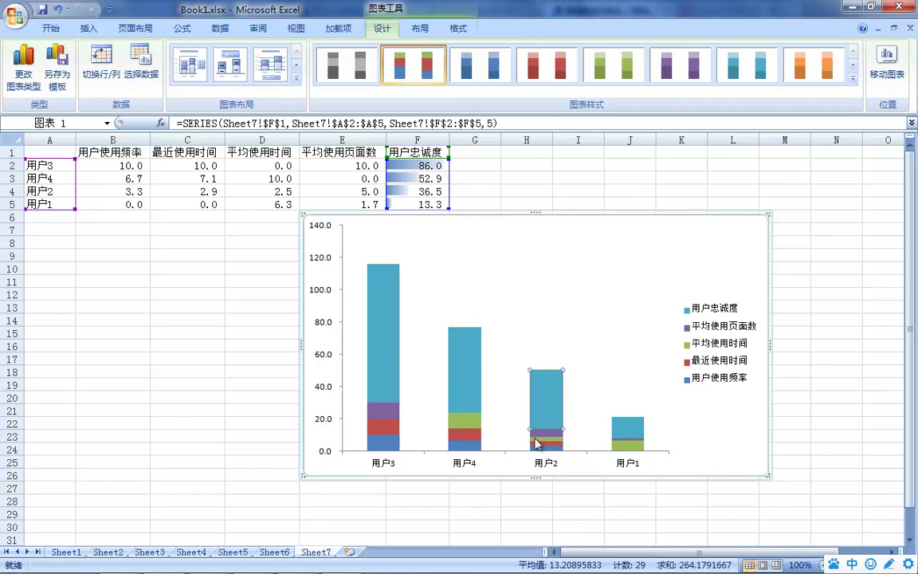
mouse_move(381, 428)
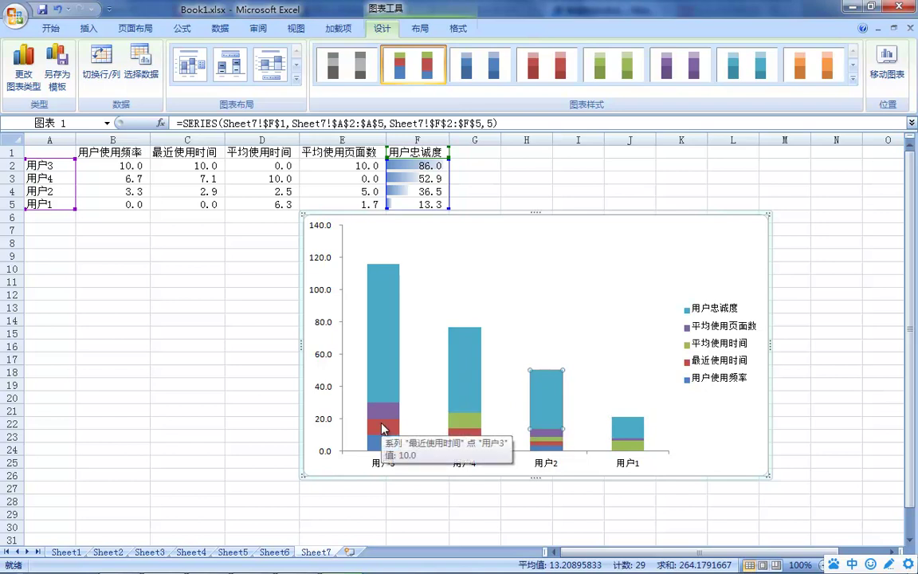
left_click(465, 426)
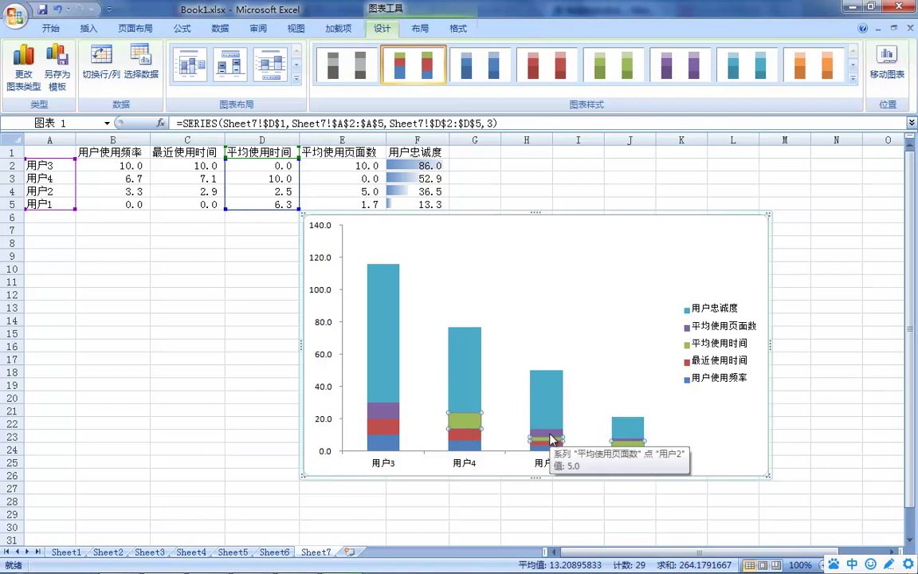
Step: Move the stacked column chart clear of the data table so it starts at about column G, row 7
left_click_drag(508, 214, 669, 190)
left_click(411, 397)
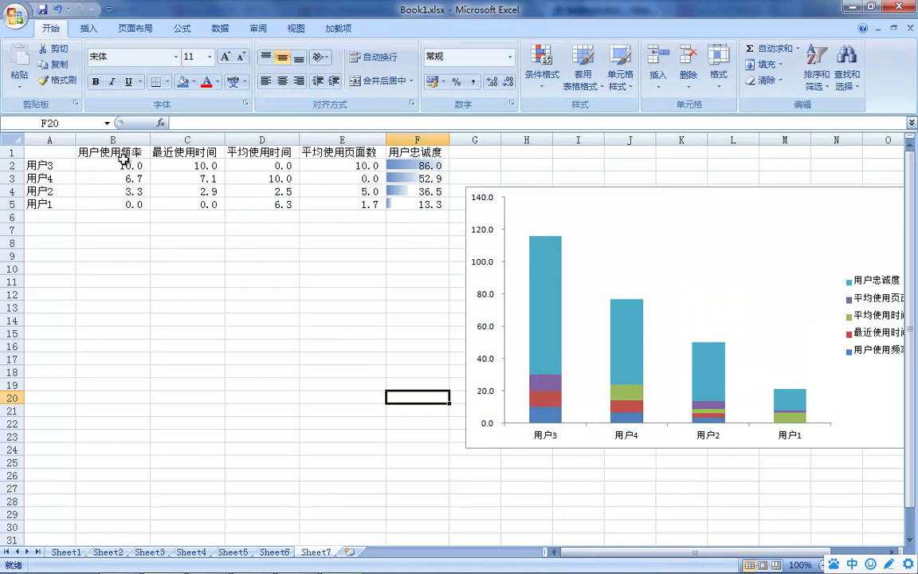
left_click_drag(746, 184, 740, 224)
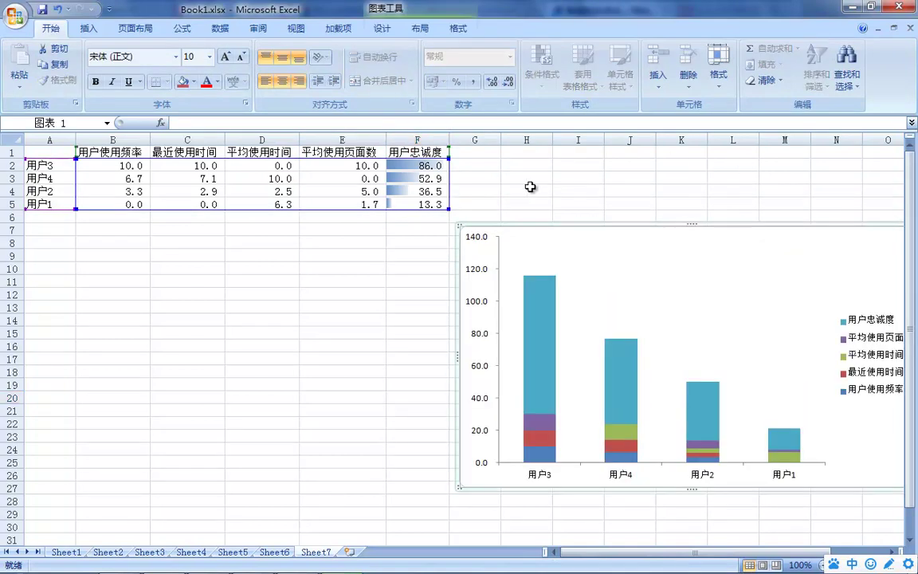
left_click(536, 190)
Step: Insert a basic radar chart from A1:E5, leaving out the 用户忠诚度 column
left_click_drag(45, 156, 375, 207)
left_click(94, 28)
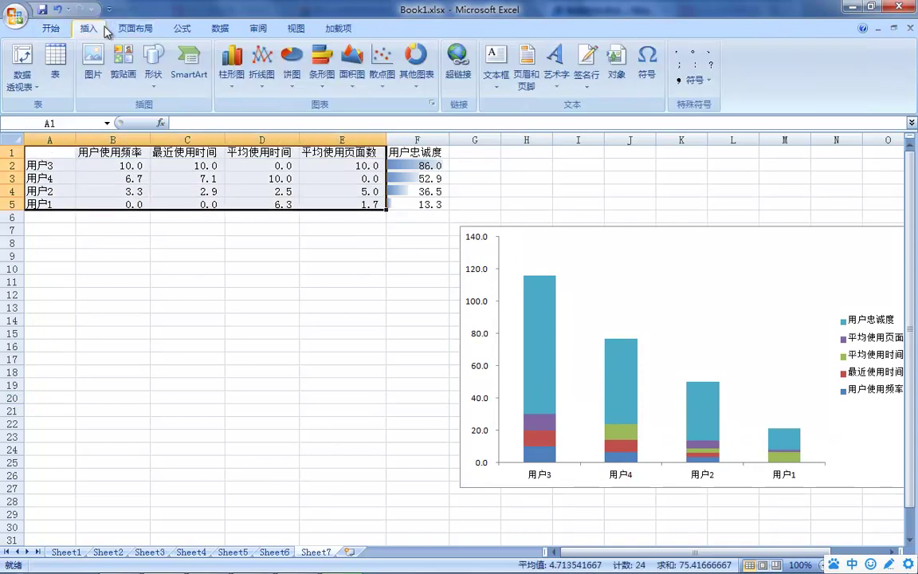
left_click(426, 98)
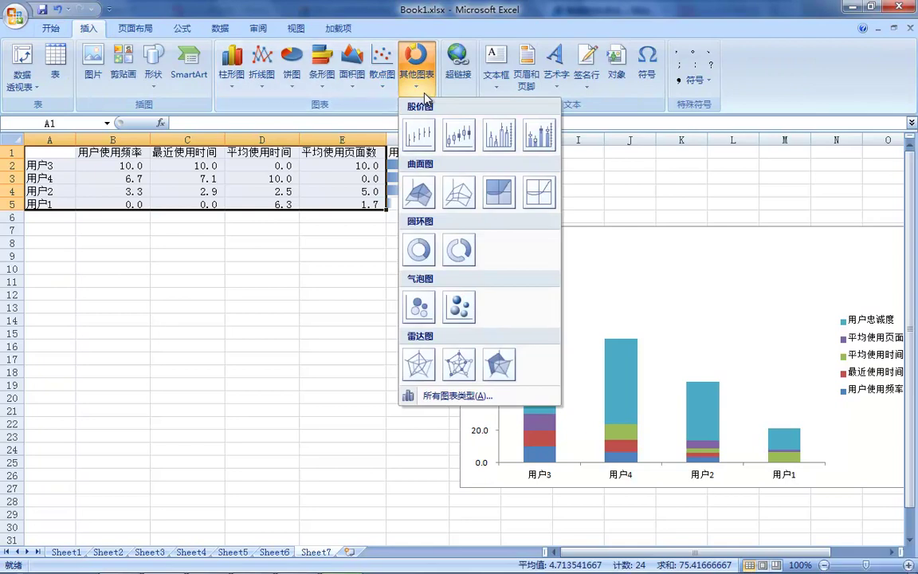
left_click(418, 362)
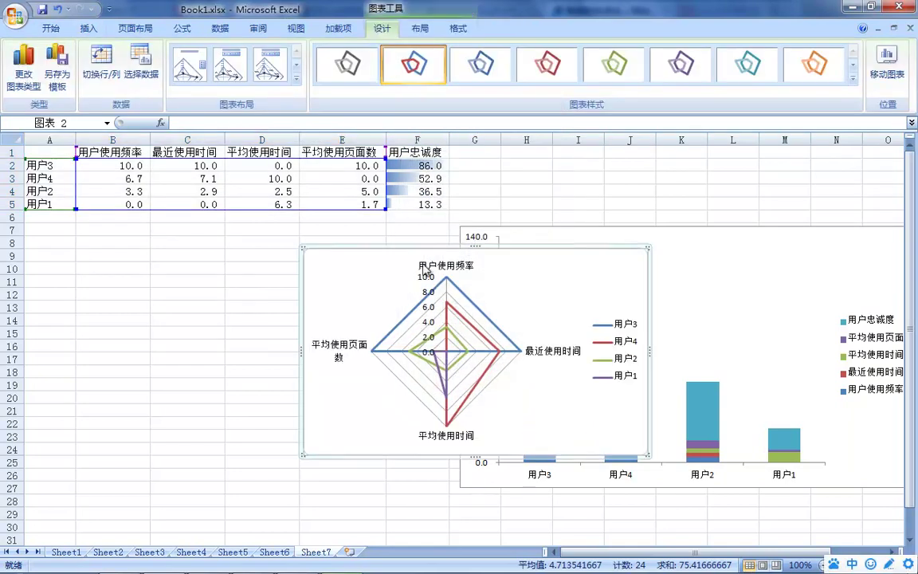
Step: Place the radar chart below the data table from about row 7 and enlarge it in width and height down to about row 30
left_click_drag(357, 248, 255, 246)
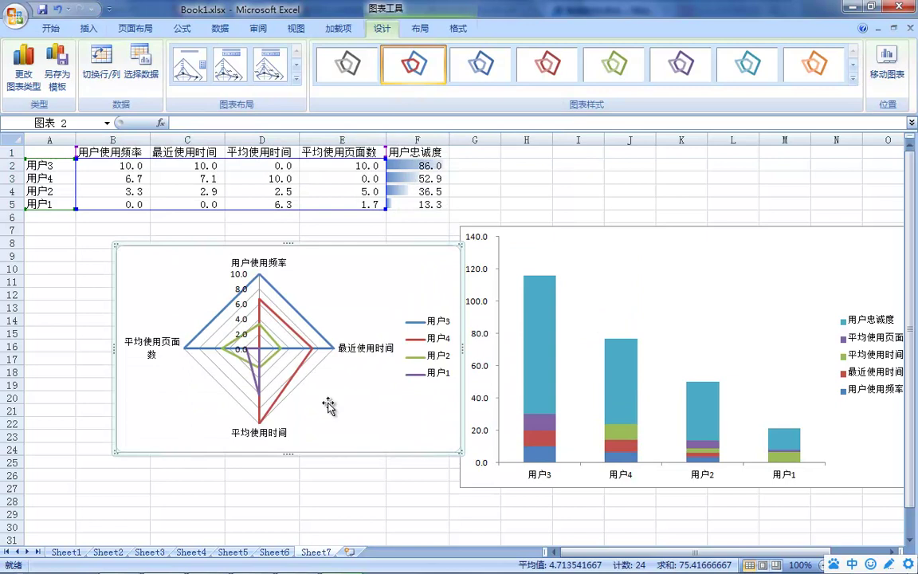
left_click_drag(461, 452, 458, 502)
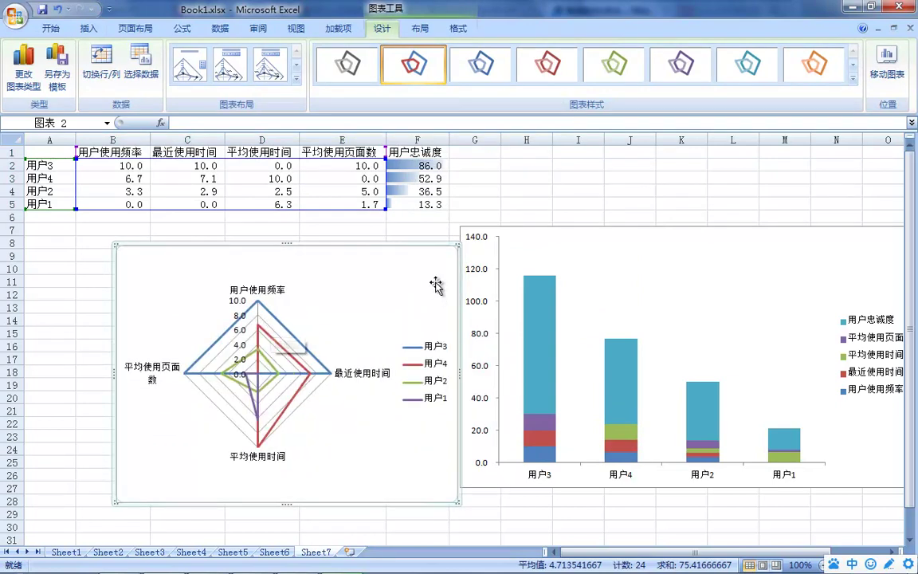
left_click_drag(418, 243, 389, 231)
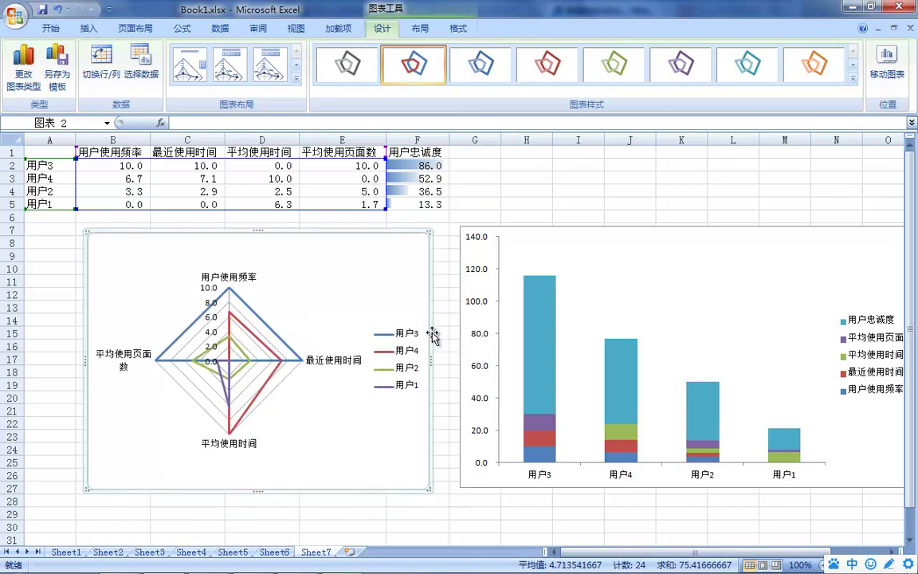
left_click_drag(430, 360, 552, 367)
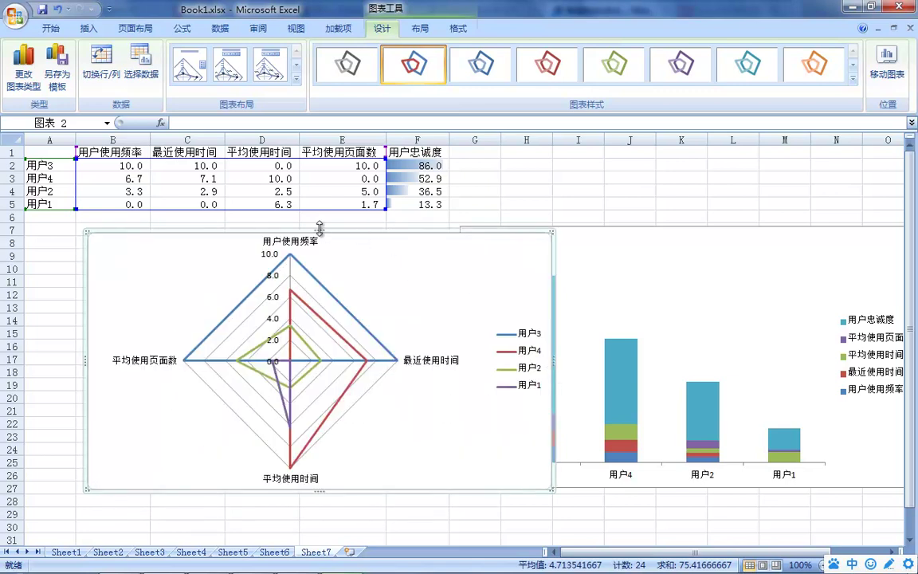
left_click_drag(319, 218, 319, 209)
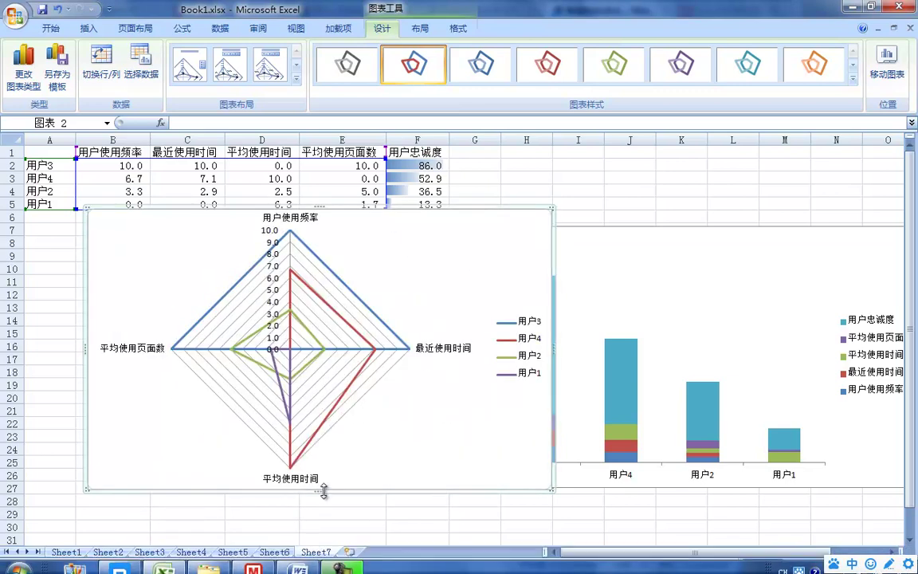
left_click_drag(319, 492, 319, 513)
left_click_drag(342, 207, 335, 229)
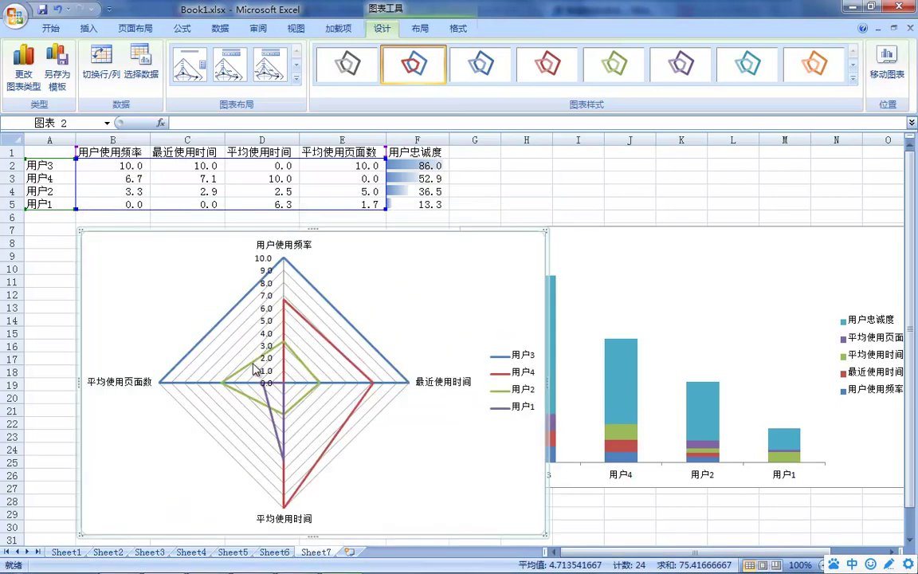